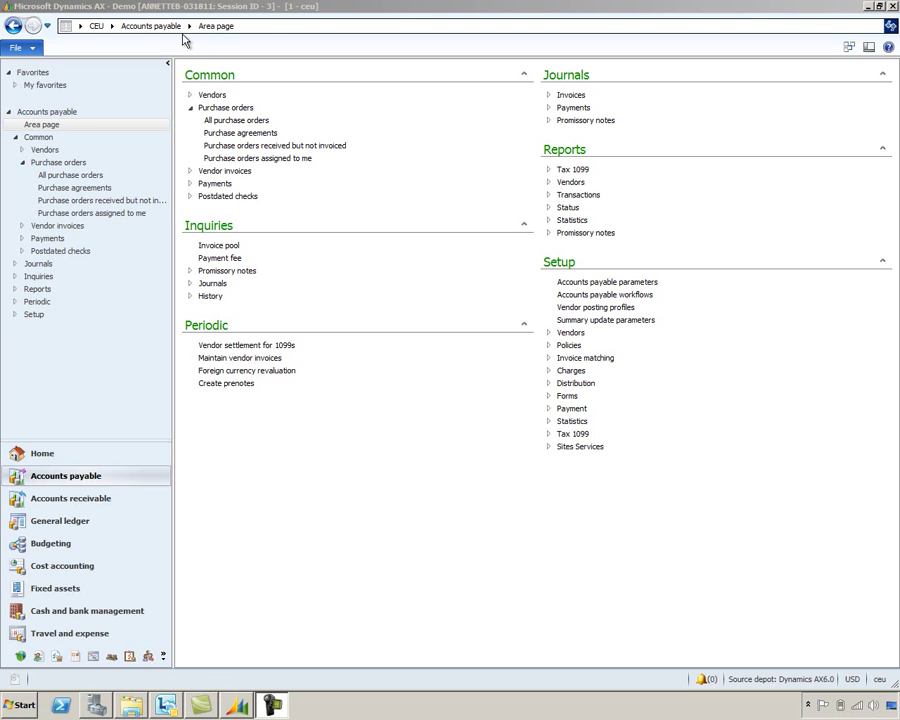
# Open the category hierarchy behind the procurement categories in Procurement and sourcing and switch it to edit mode
pyautogui.click(112, 26)
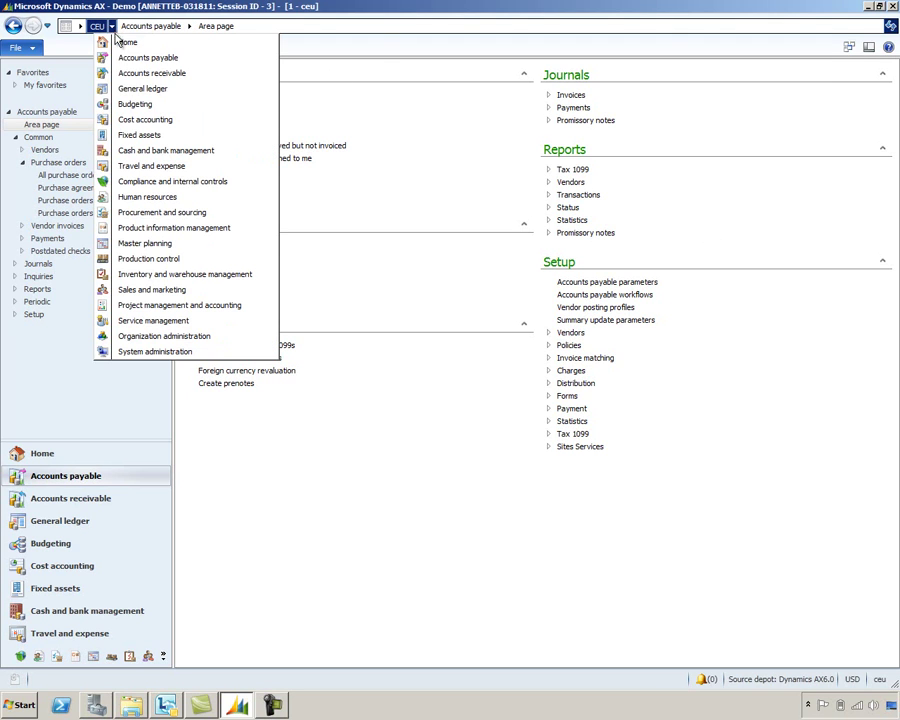
pyautogui.click(153, 213)
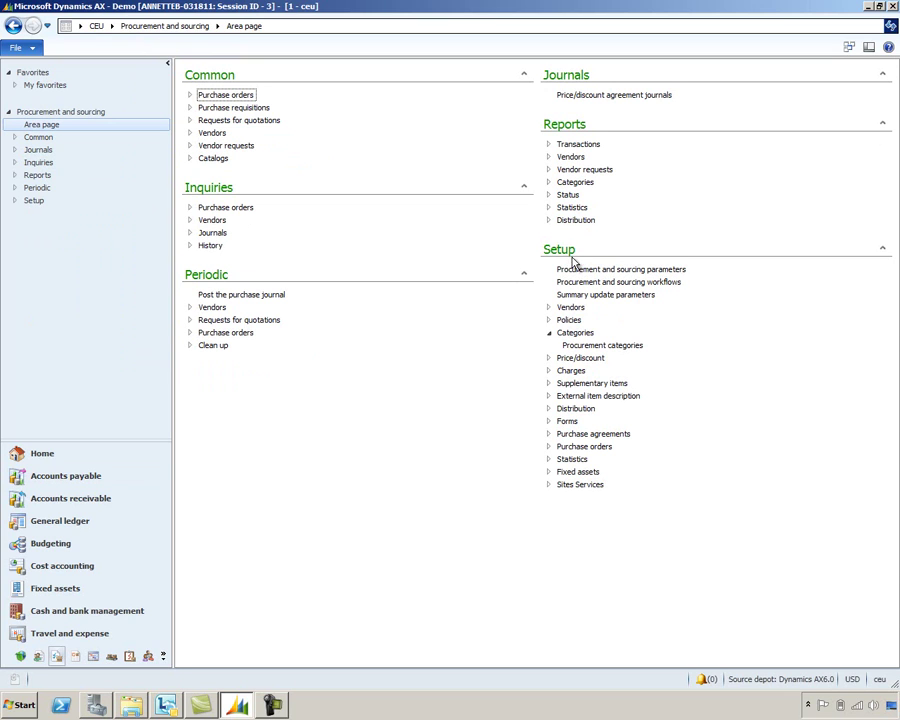
pyautogui.click(600, 347)
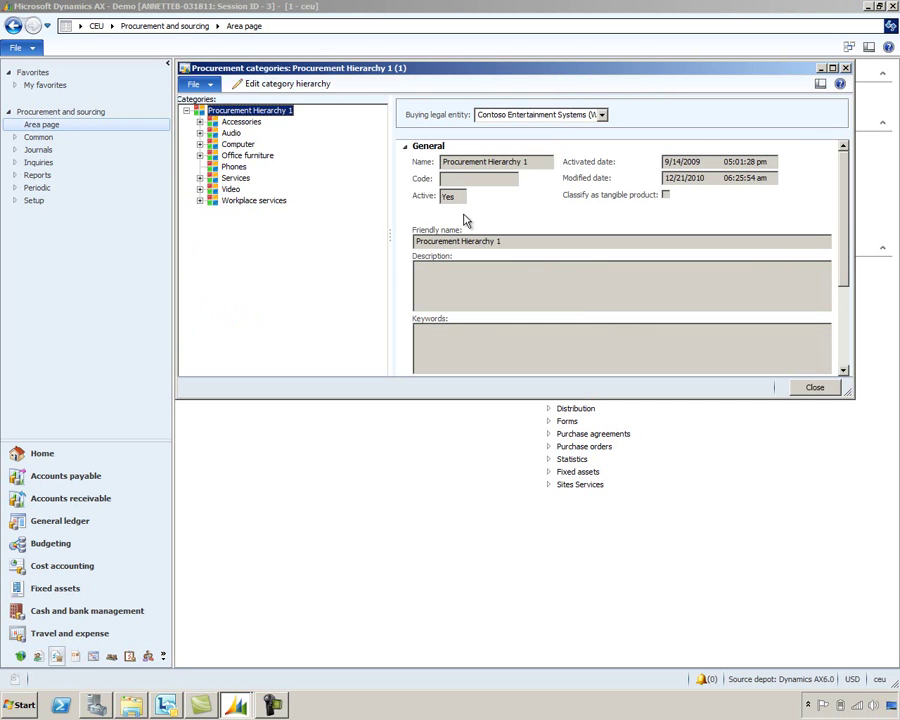
pyautogui.click(270, 83)
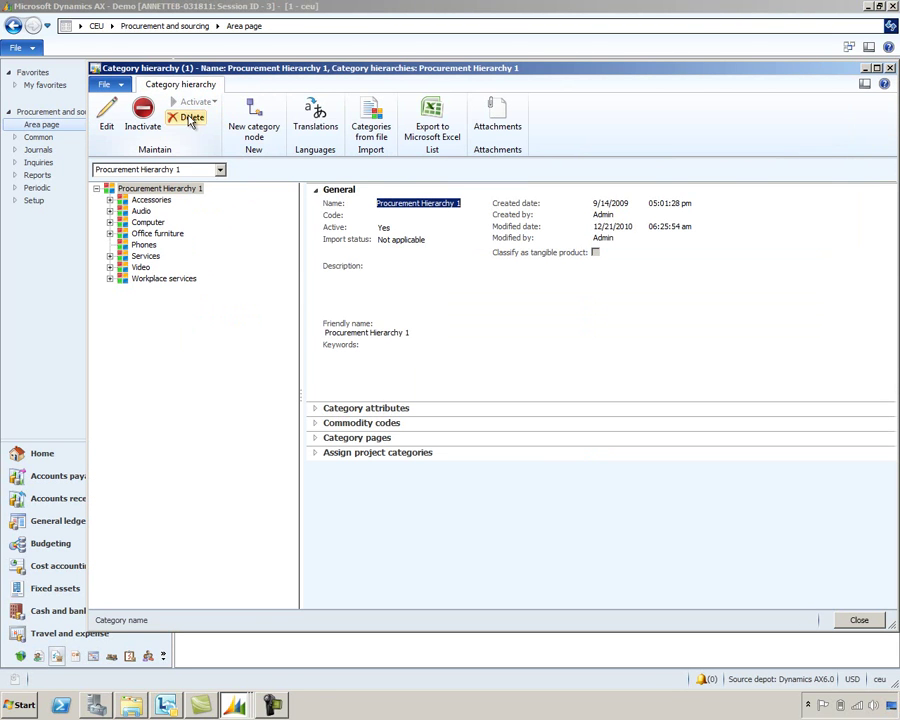
pyautogui.click(107, 120)
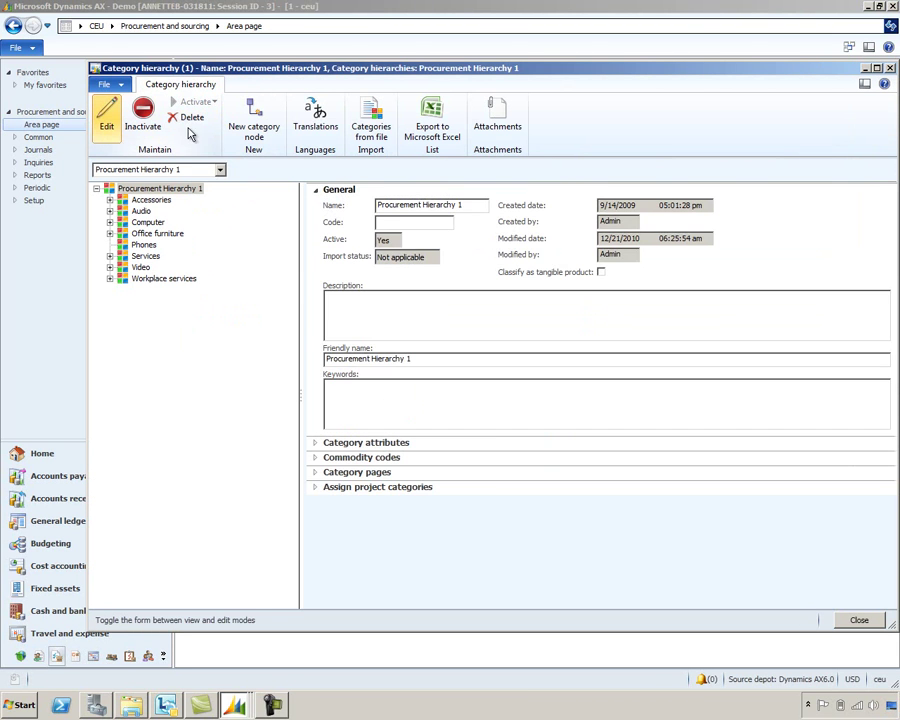
# Add a category node under Procurement Hierarchy 1 with name Prepayment, code Prepay and description Prepayment, closing both category forms
pyautogui.click(258, 136)
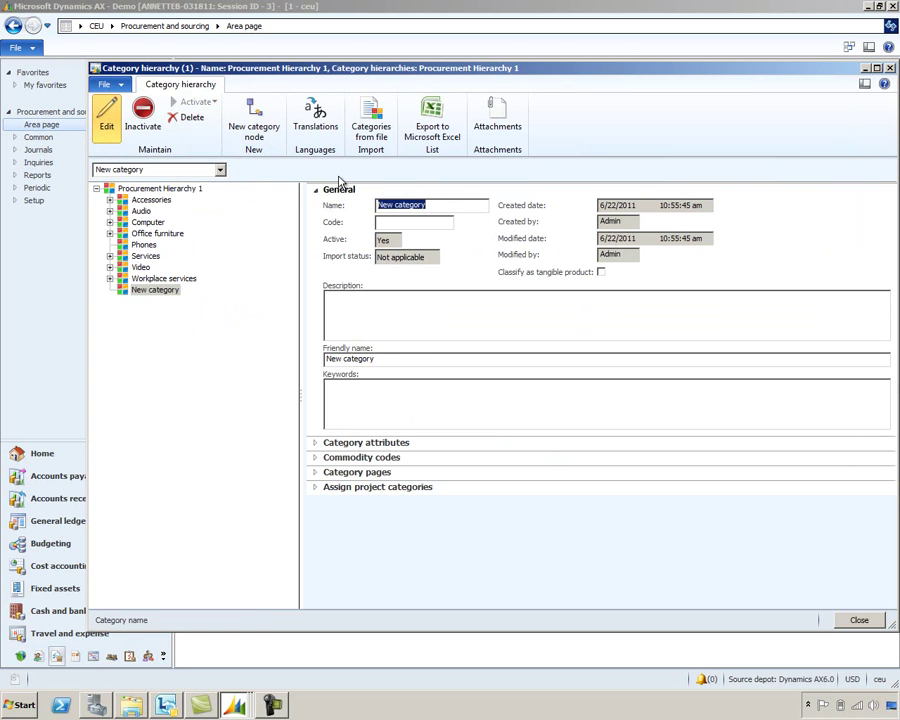
pyautogui.write('Prepayment')
pyautogui.press('Tab')
pyautogui.write('Prepay')
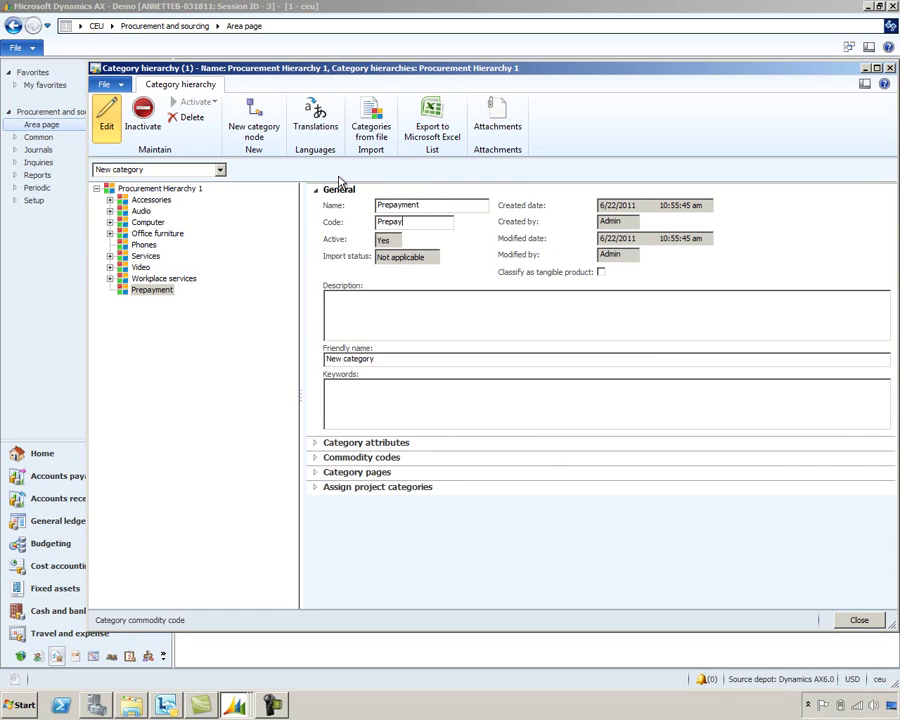
pyautogui.click(328, 297)
pyautogui.write('Prepayment')
pyautogui.click(857, 620)
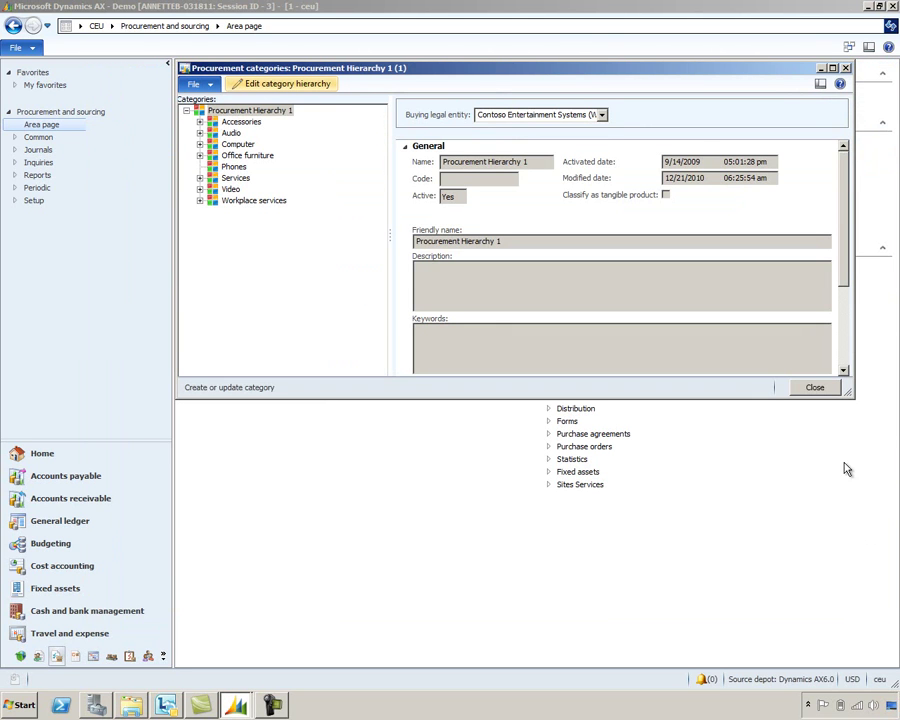
pyautogui.click(815, 390)
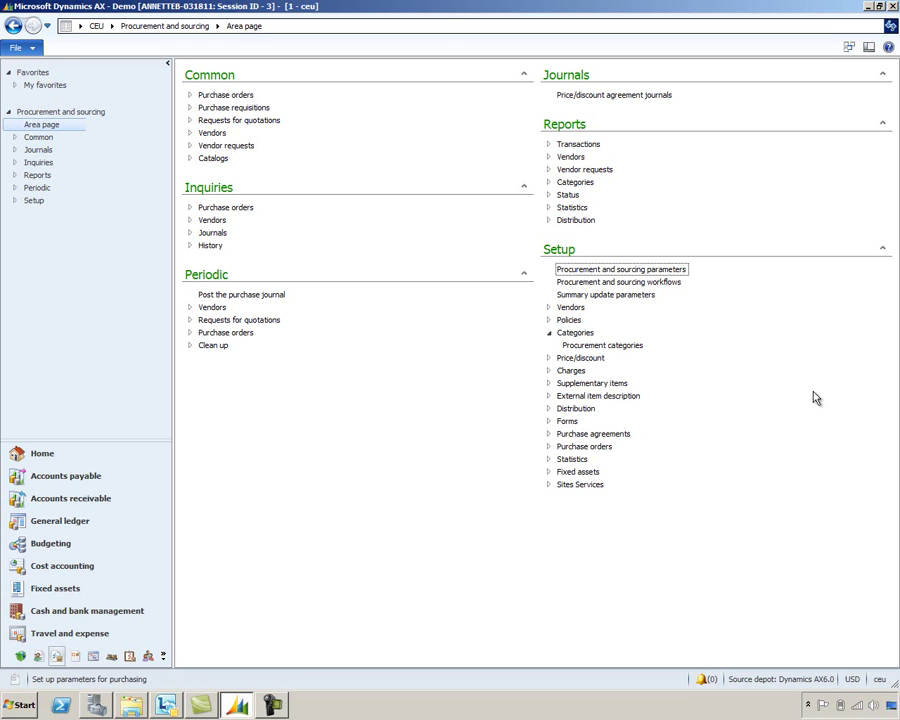
# Open the Inventory and warehouse management posting setup and show the purchase order posting type Prepayment
pyautogui.click(112, 26)
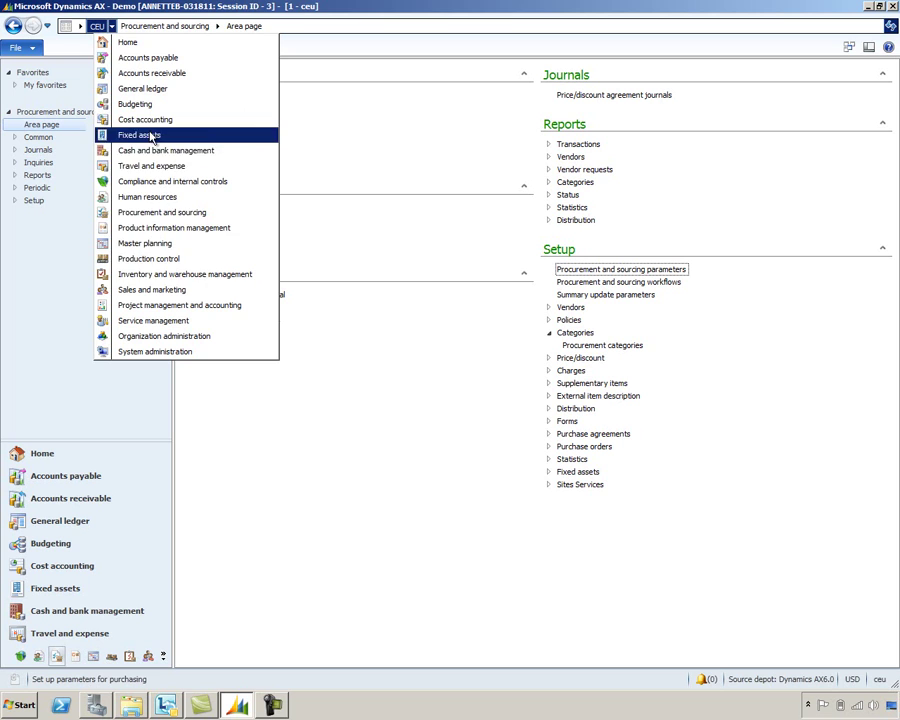
pyautogui.click(205, 280)
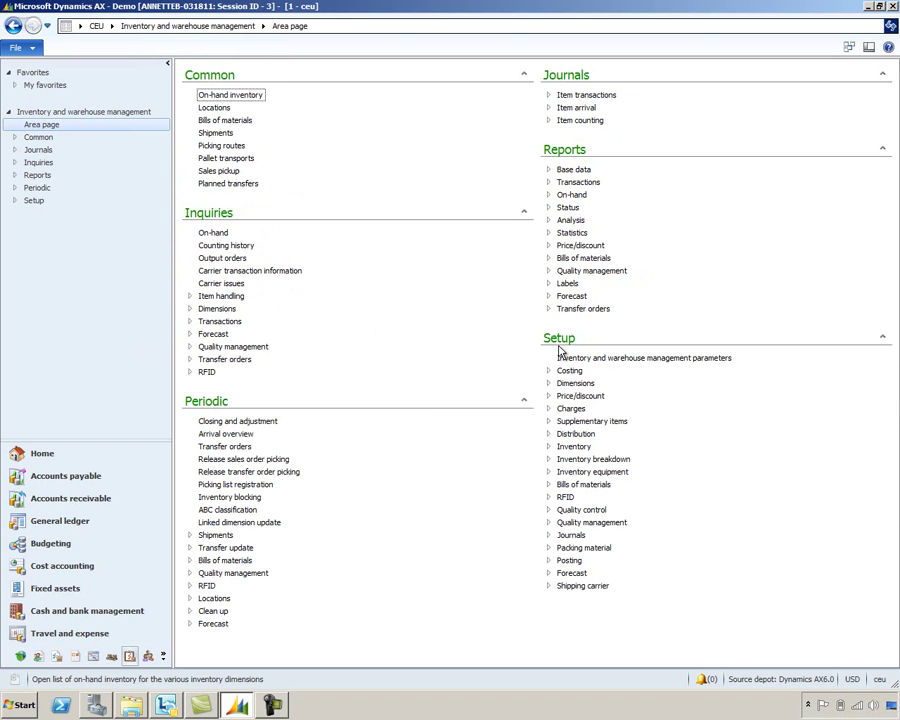
pyautogui.click(550, 560)
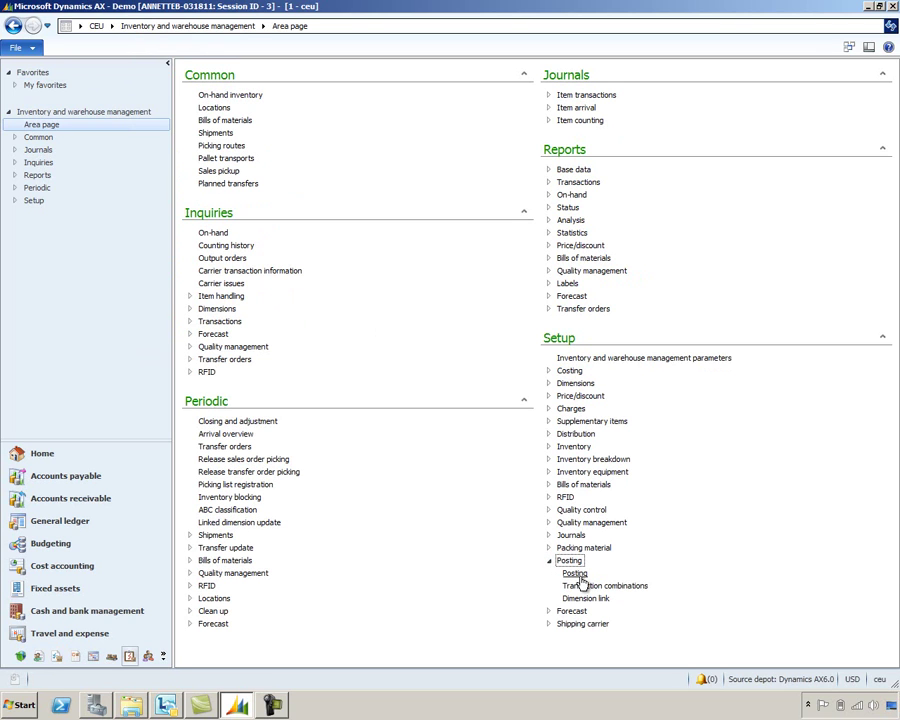
pyautogui.click(577, 575)
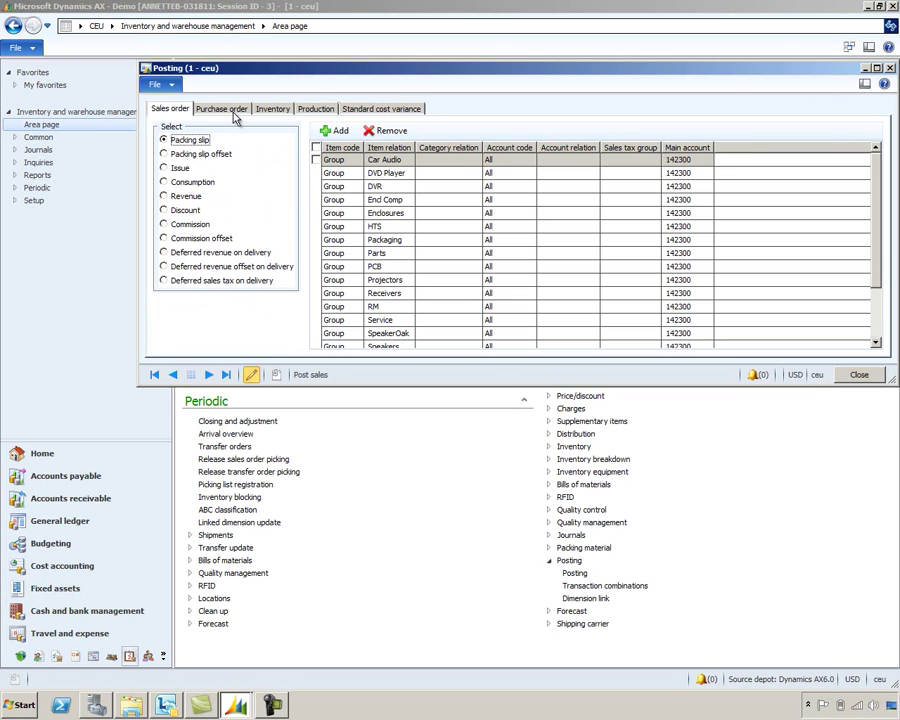
pyautogui.click(231, 113)
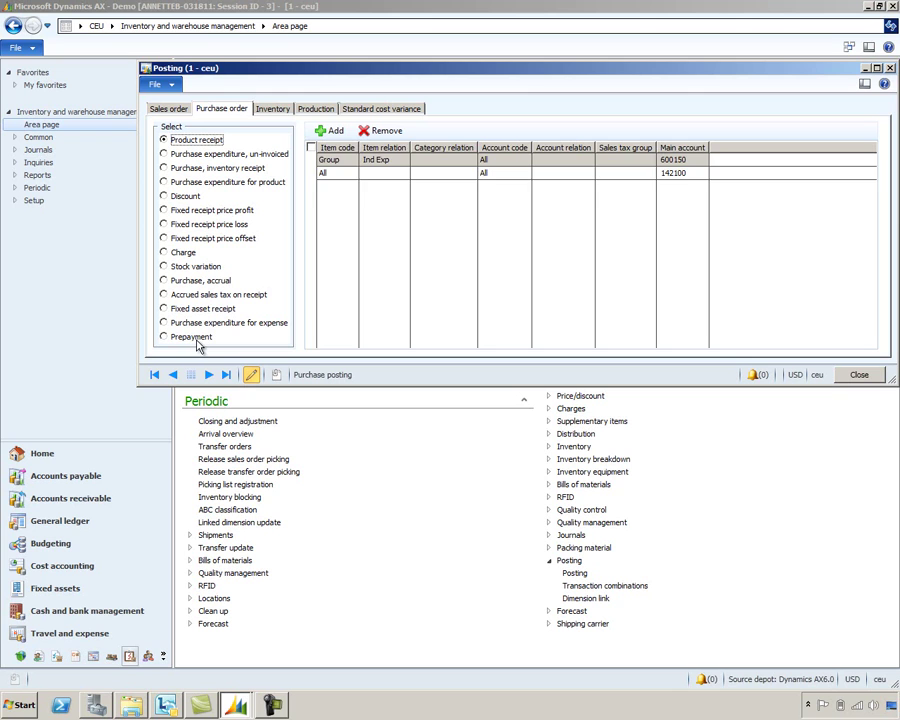
pyautogui.click(195, 339)
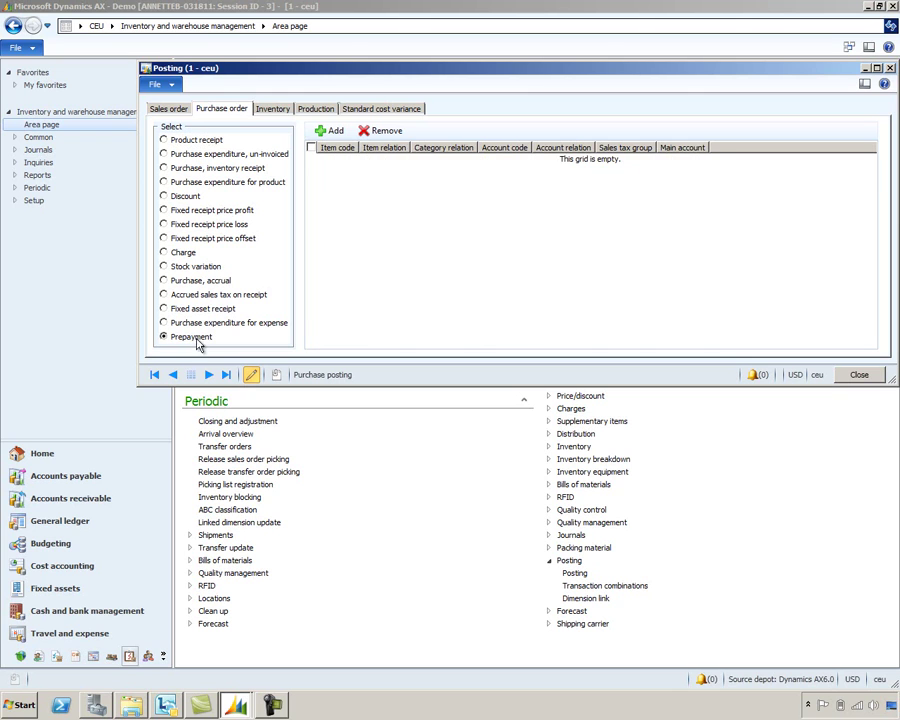
# Add a prepayment posting line and set its item code to Category
pyautogui.click(333, 131)
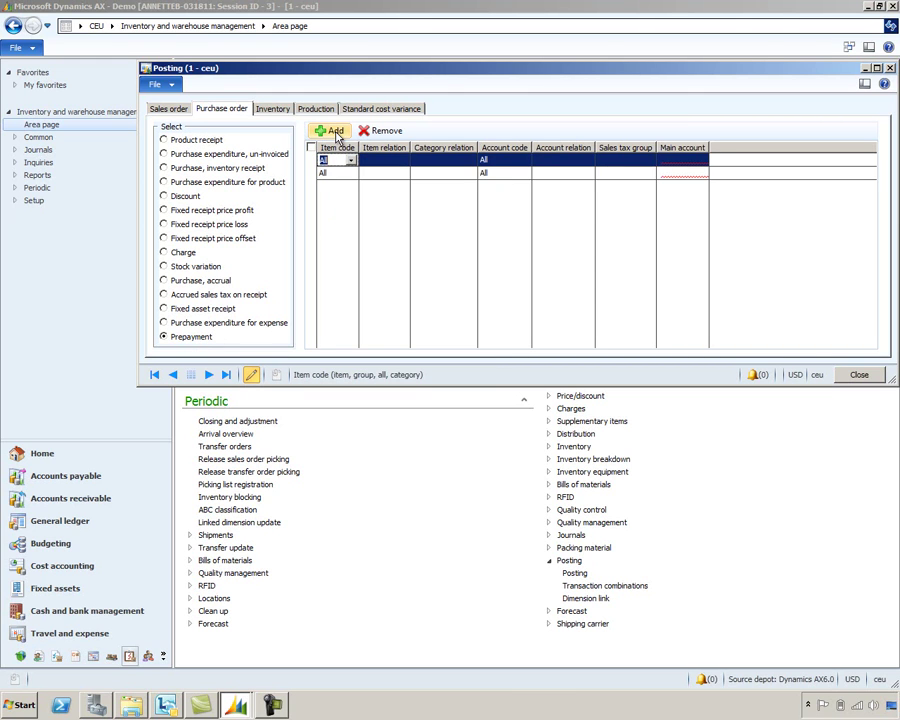
pyautogui.click(351, 161)
pyautogui.click(340, 196)
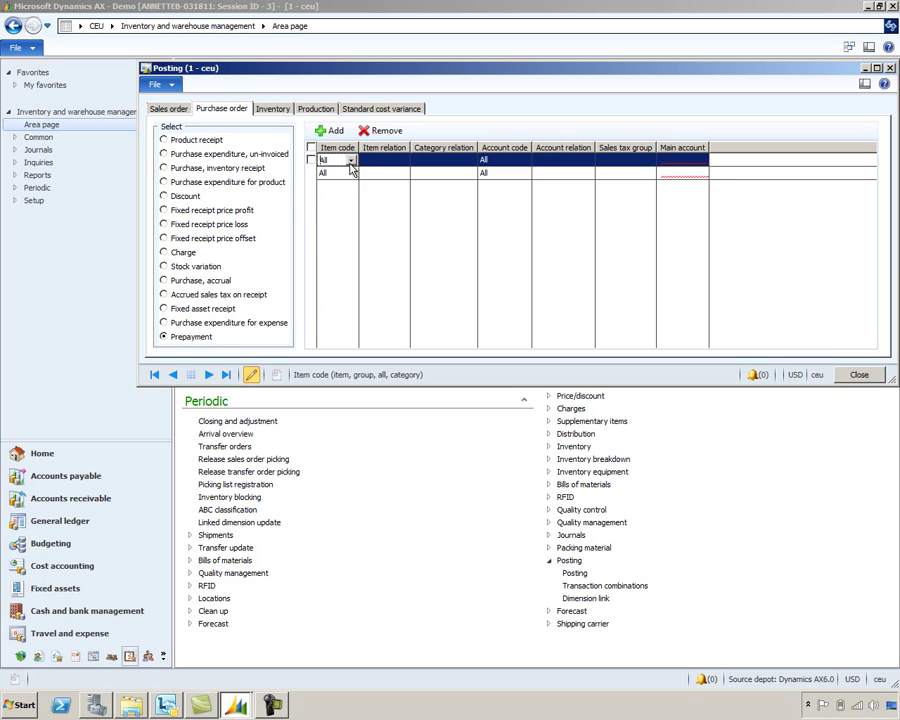
pyautogui.click(351, 161)
pyautogui.click(351, 193)
pyautogui.click(351, 161)
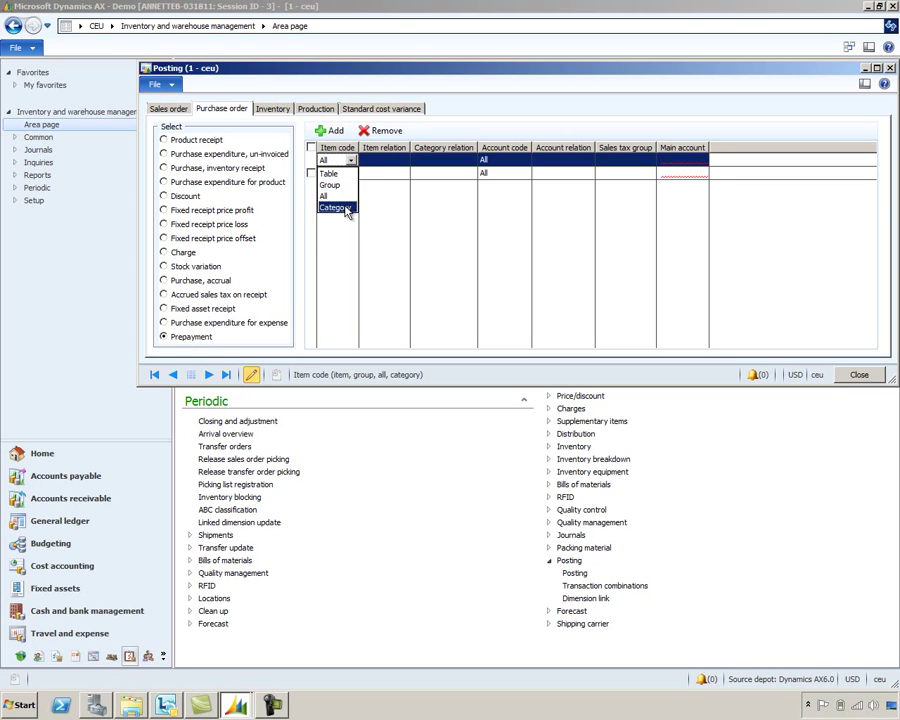
pyautogui.click(346, 209)
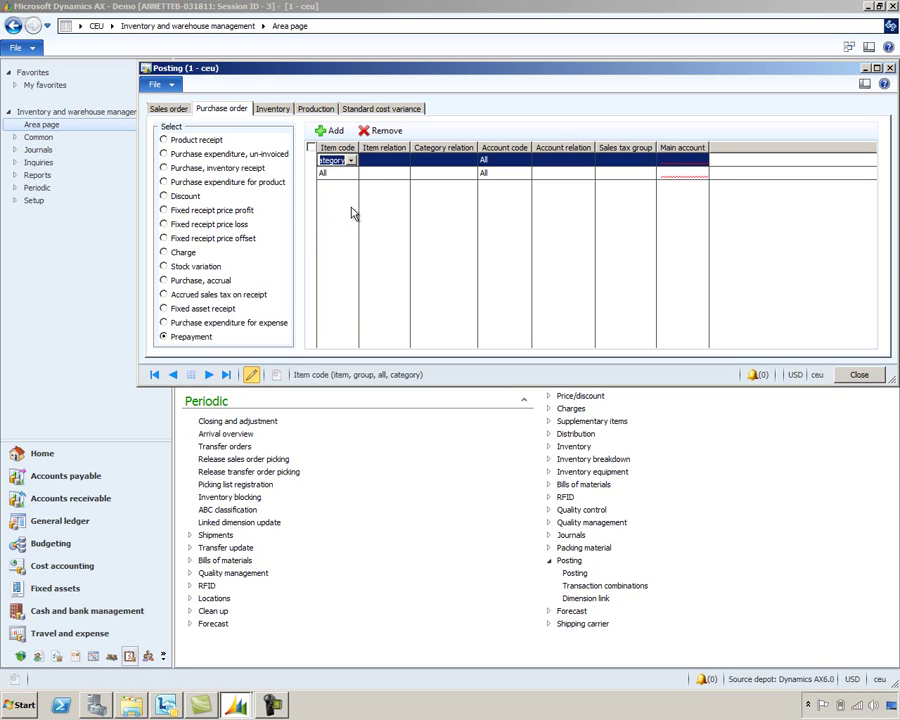
# Set the Category posting line's category relation to Prepayment and its main account to 131100
pyautogui.click(436, 162)
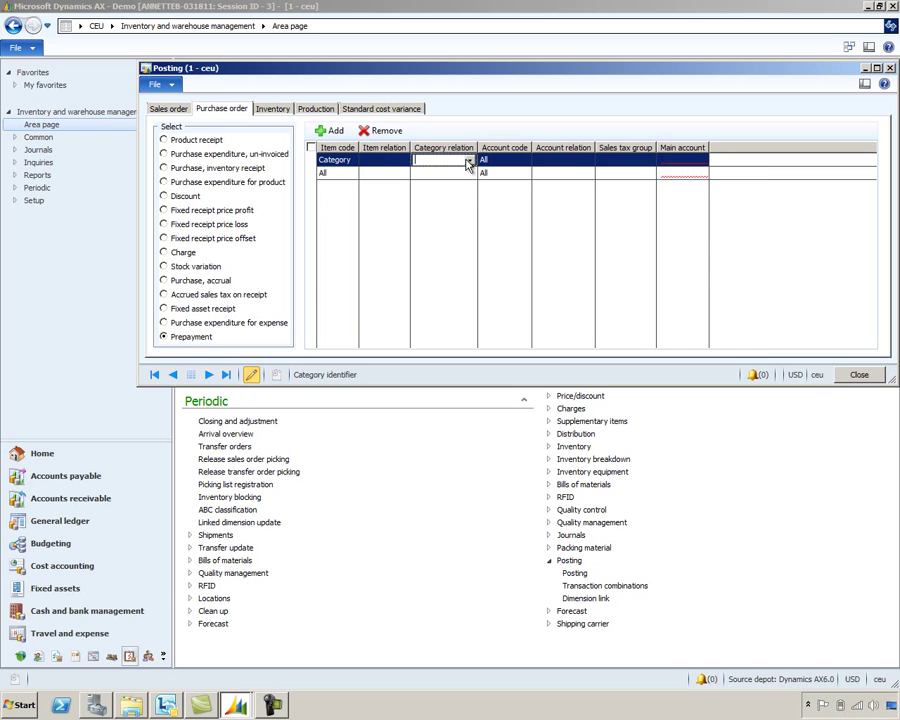
pyautogui.click(469, 161)
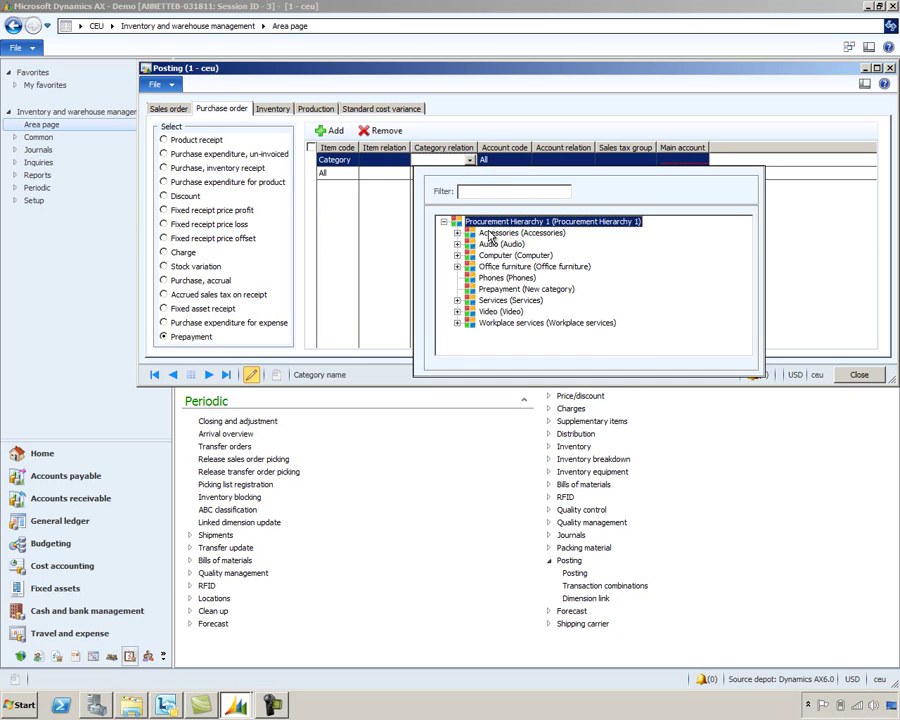
pyautogui.doubleClick(505, 289)
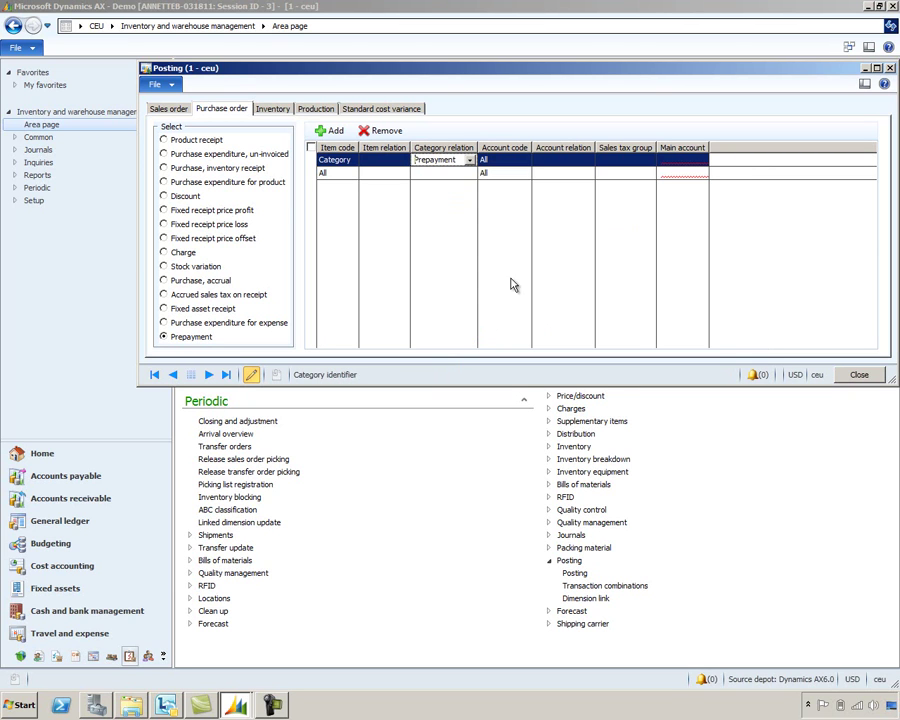
pyautogui.click(678, 160)
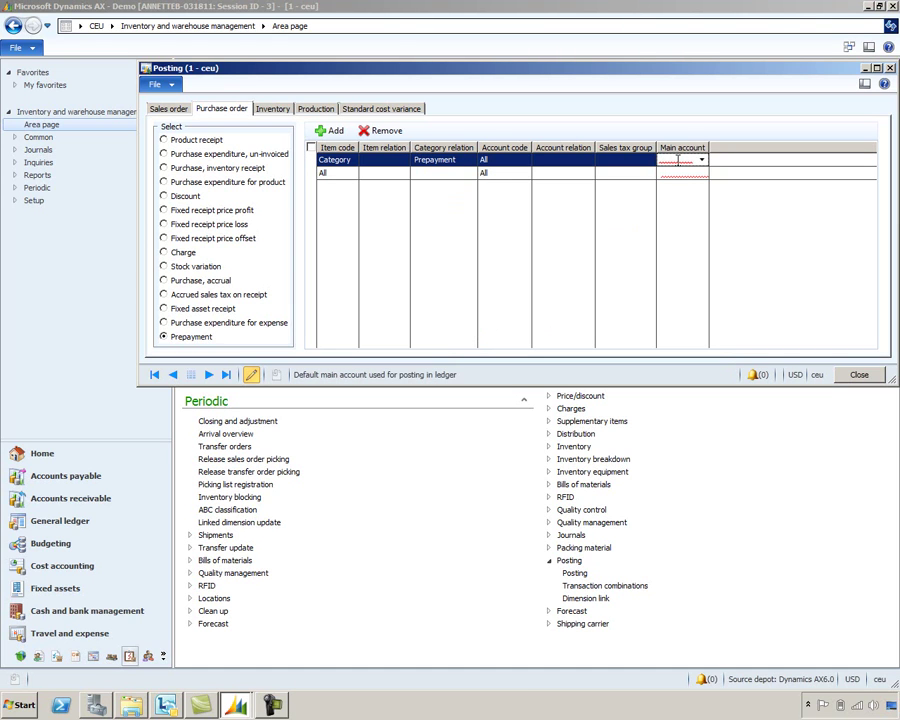
pyautogui.write('131100')
pyautogui.press('Tab')
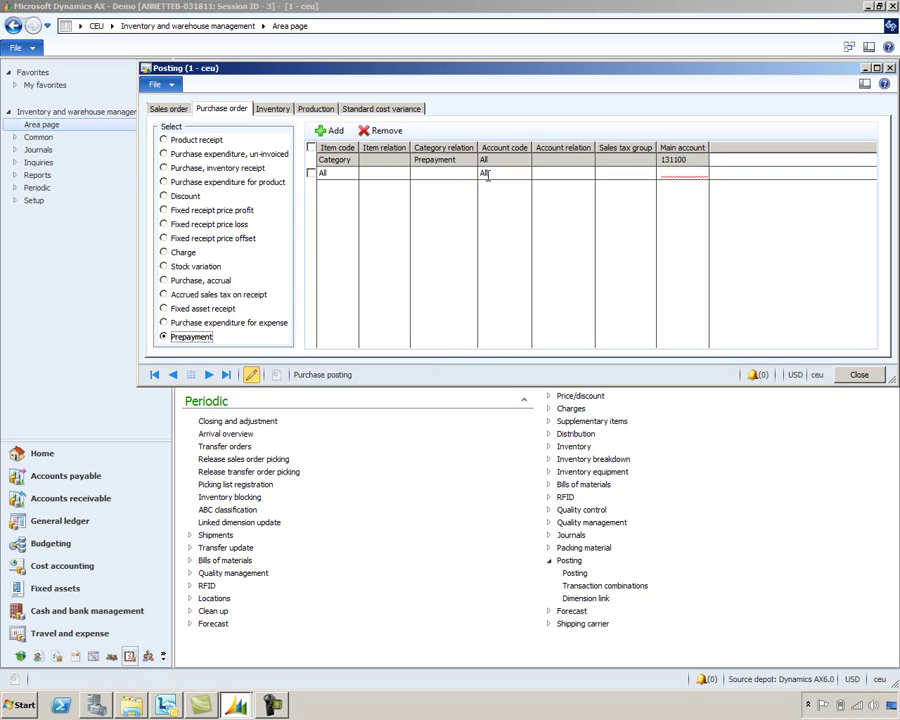
# Remove the surplus posting line with item code All and close the posting setup
pyautogui.click(488, 174)
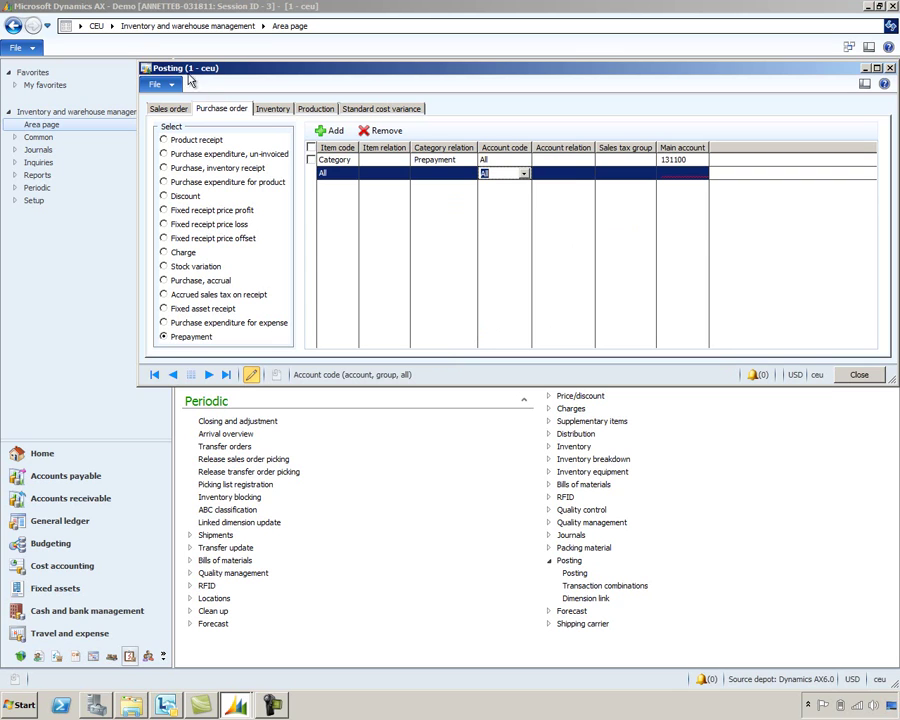
pyautogui.click(380, 132)
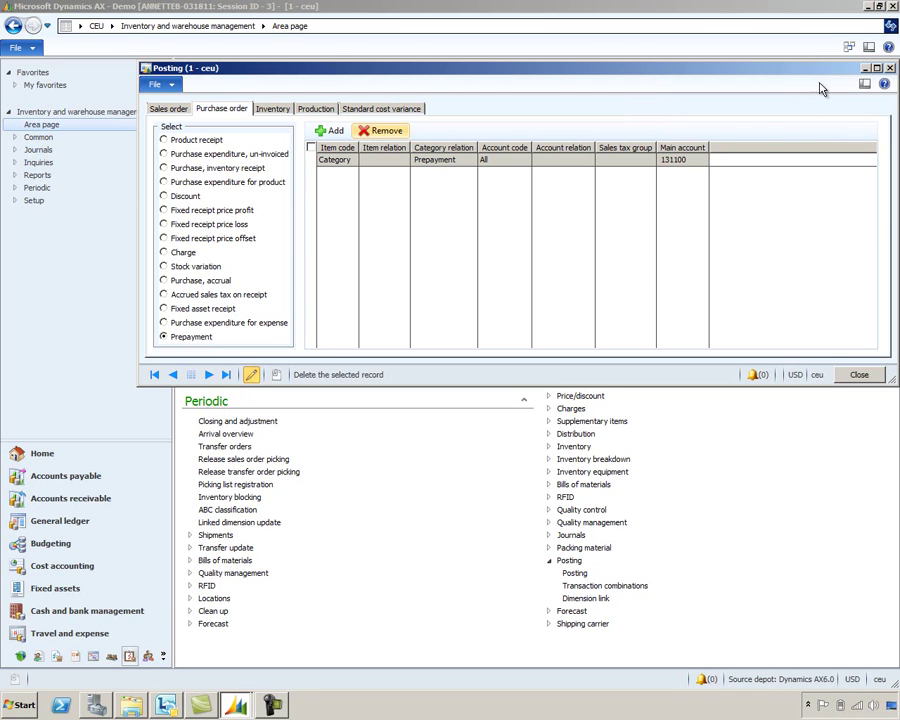
pyautogui.click(890, 69)
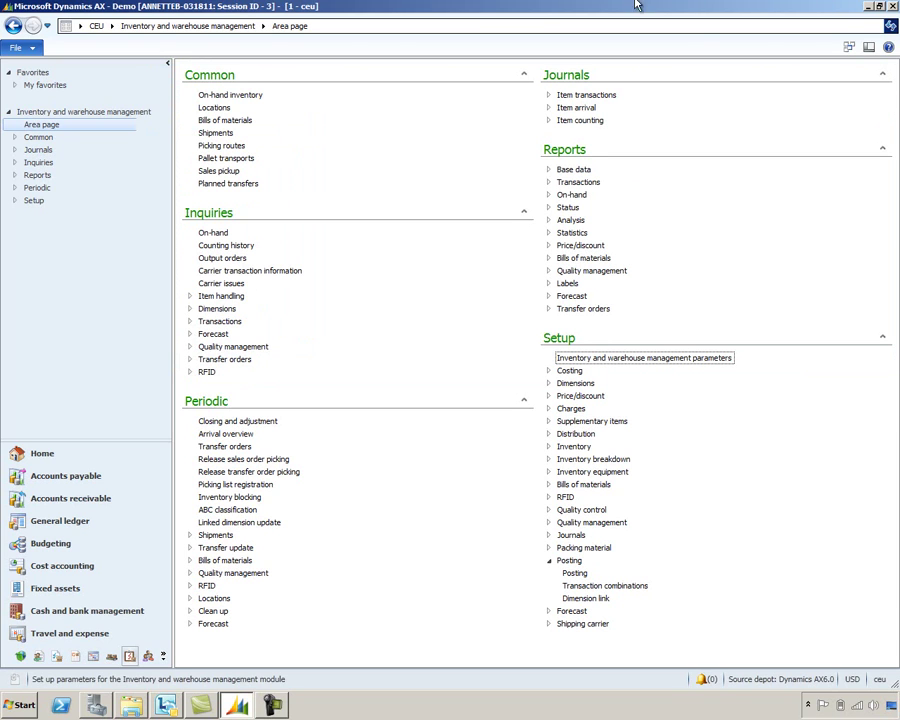
# In the Accounts payable parameters for ledger and sales tax, set the posting profile with prepayment to Pre
pyautogui.click(96, 25)
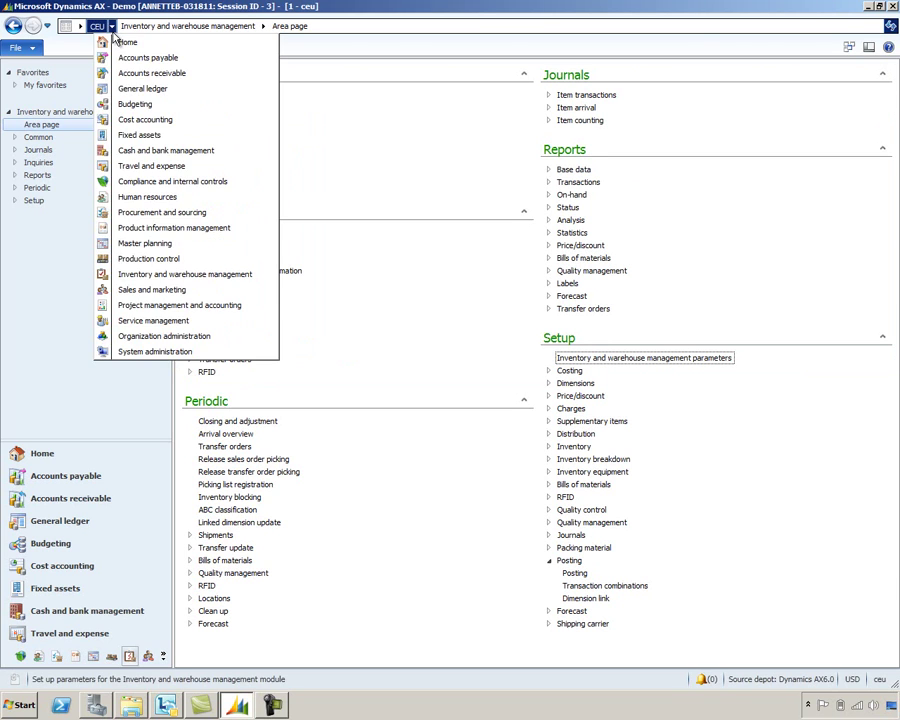
pyautogui.click(124, 60)
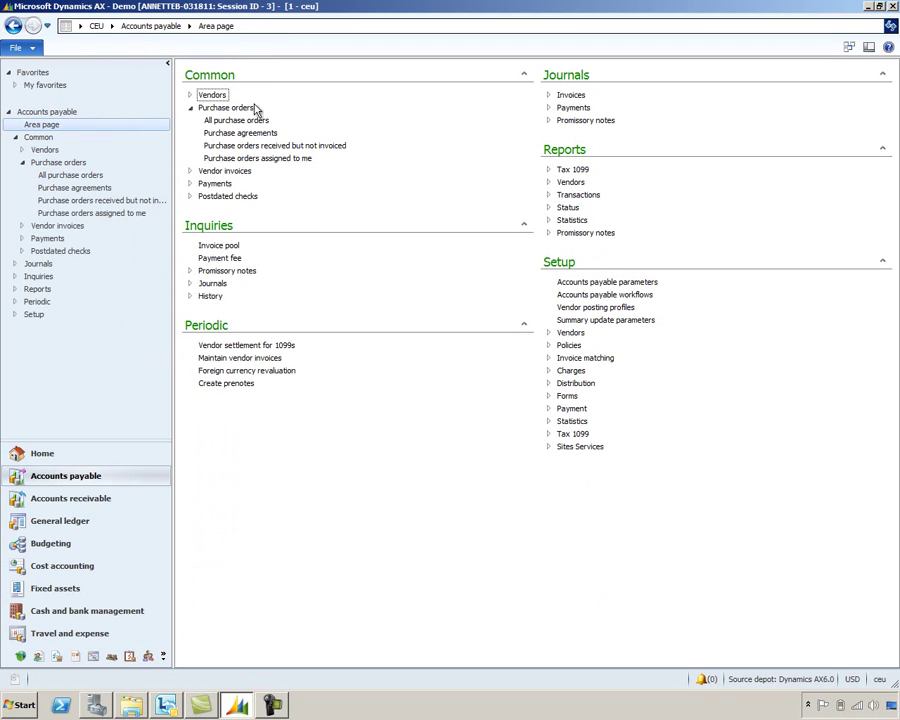
pyautogui.click(610, 282)
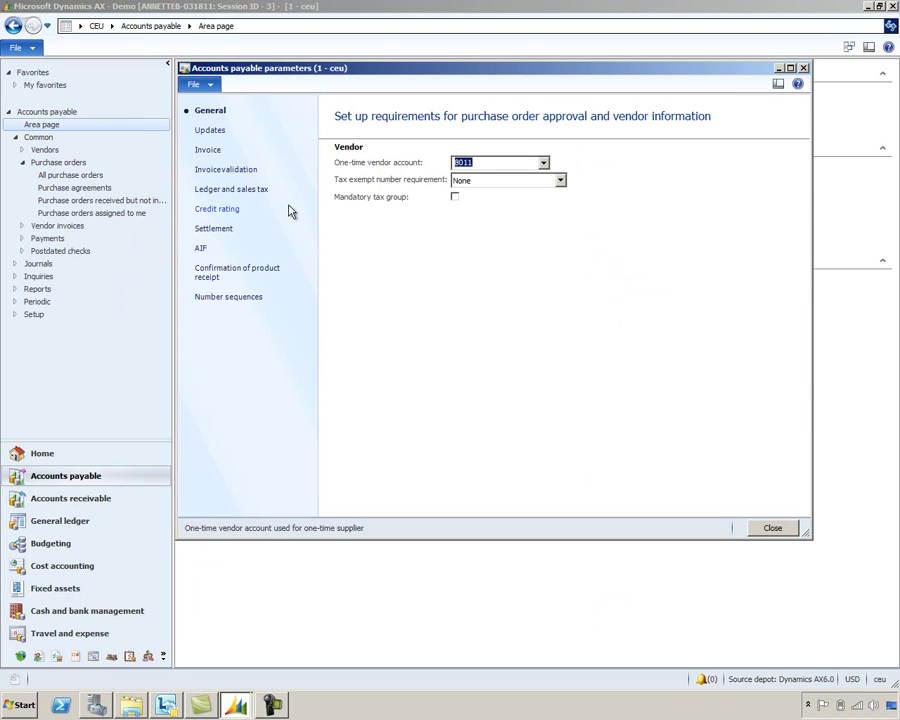
pyautogui.click(247, 191)
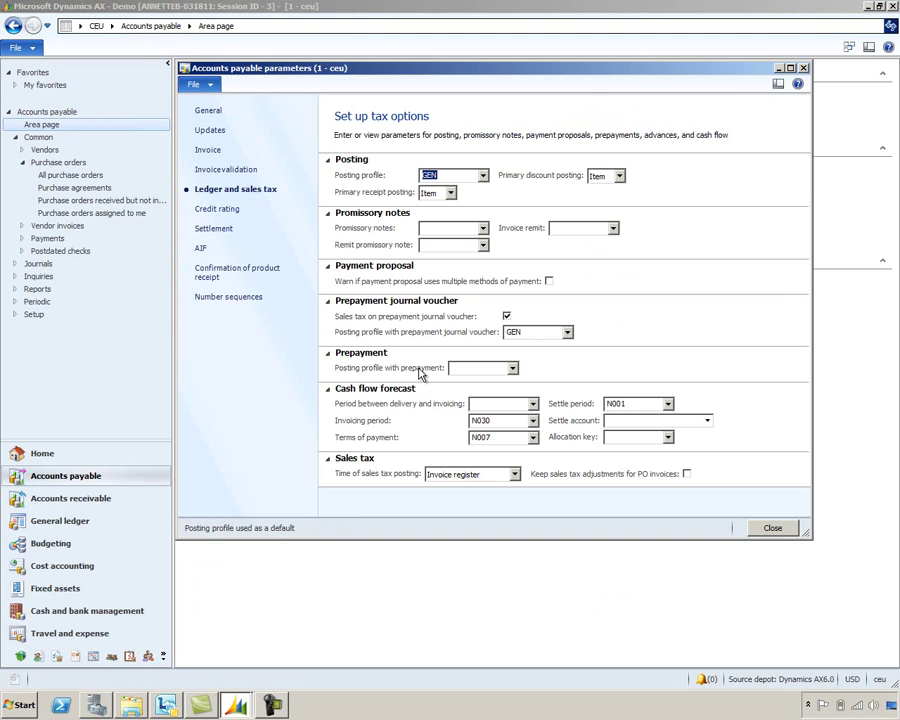
pyautogui.click(512, 368)
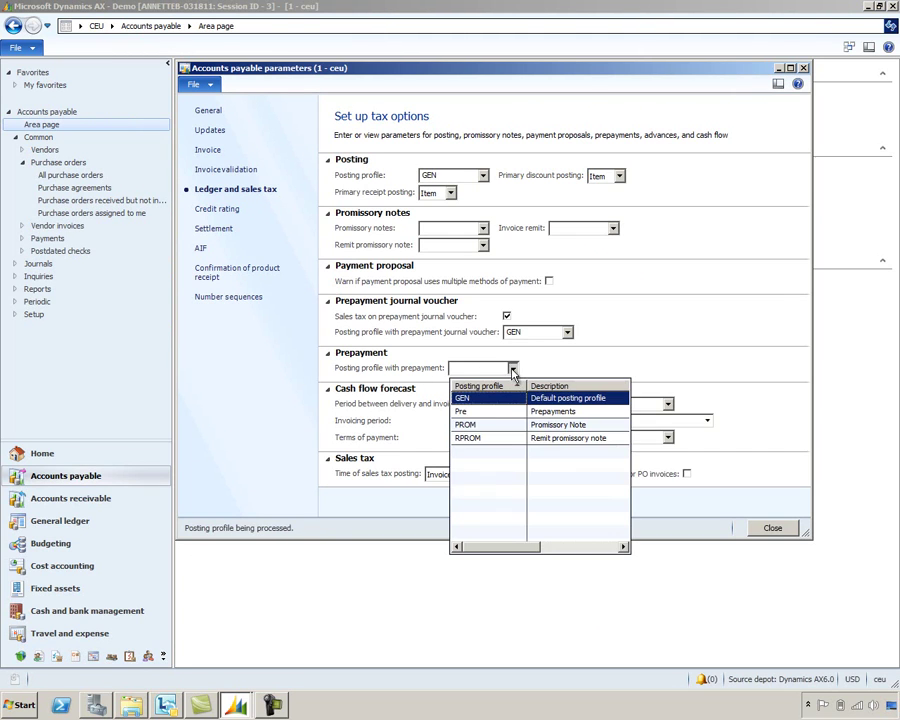
pyautogui.click(477, 414)
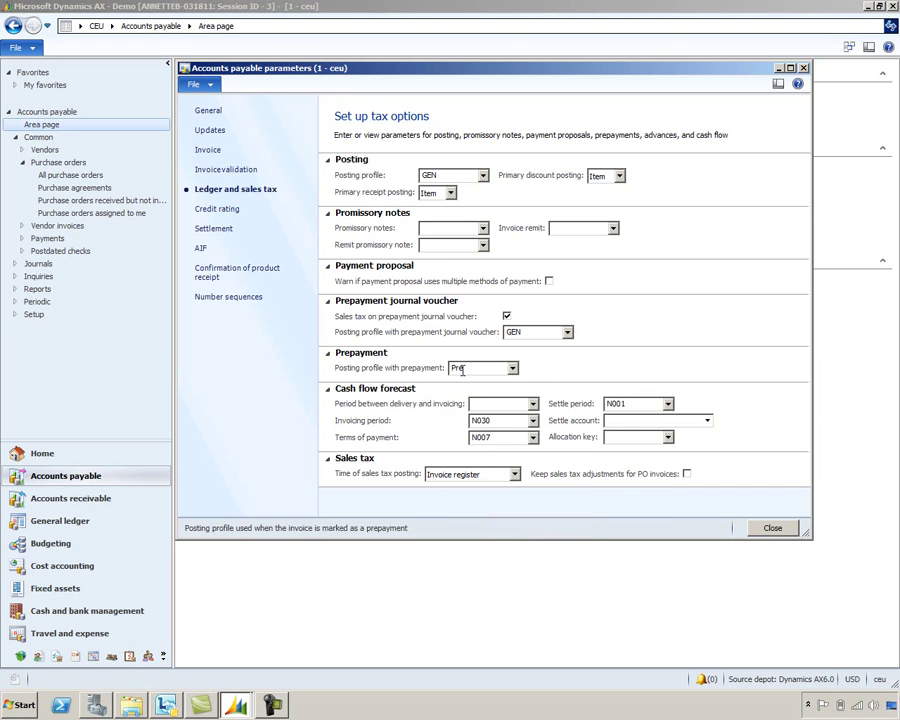
# Examine the account setup of the Pre vendor posting profile, and close the profile and the Accounts payable parameters
pyautogui.rightClick(459, 369)
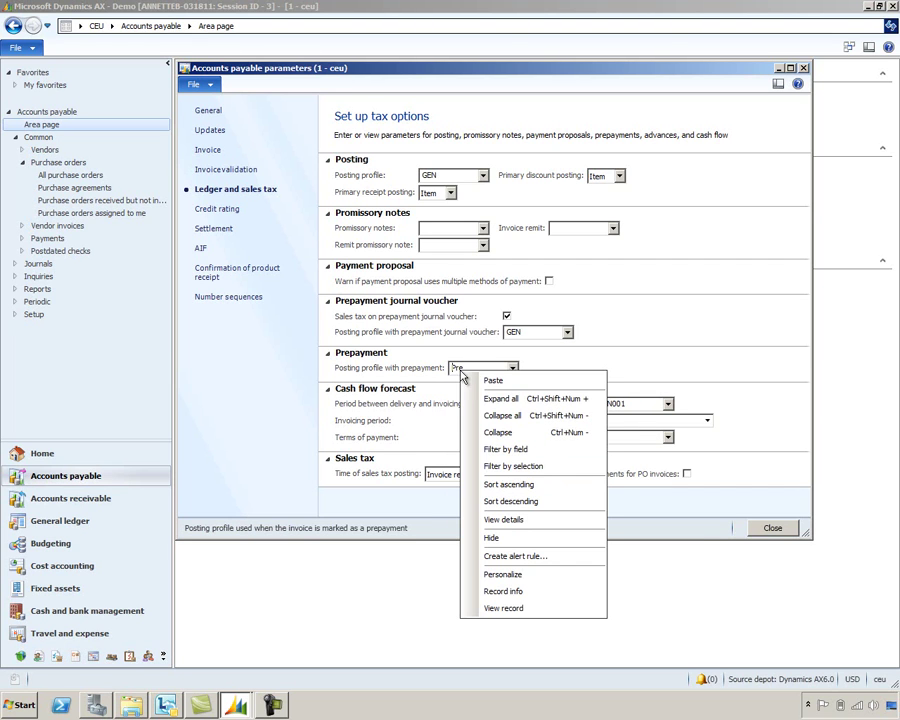
pyautogui.click(502, 517)
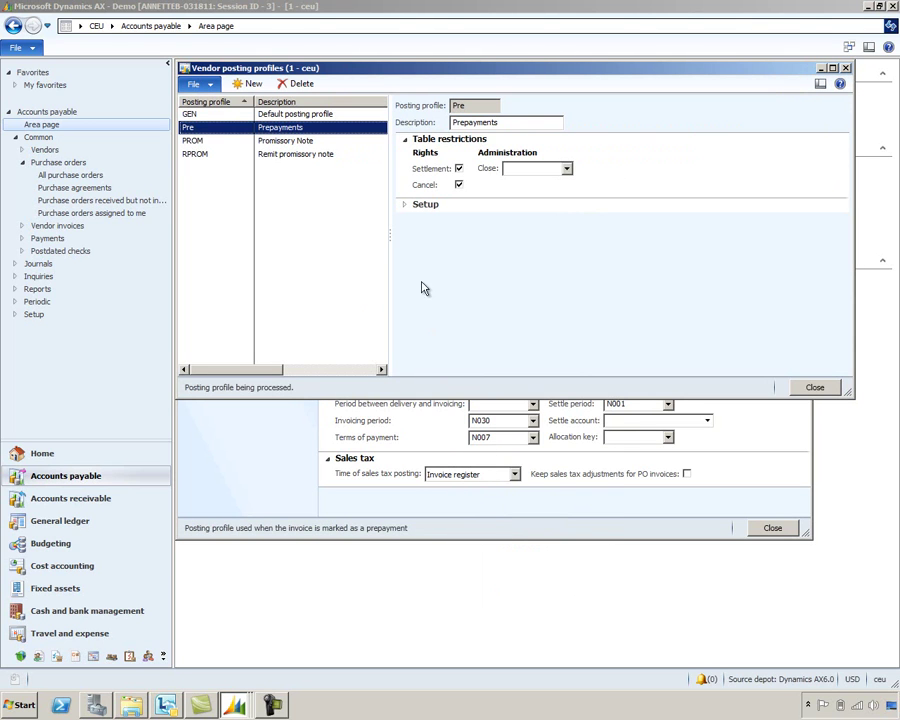
pyautogui.click(404, 207)
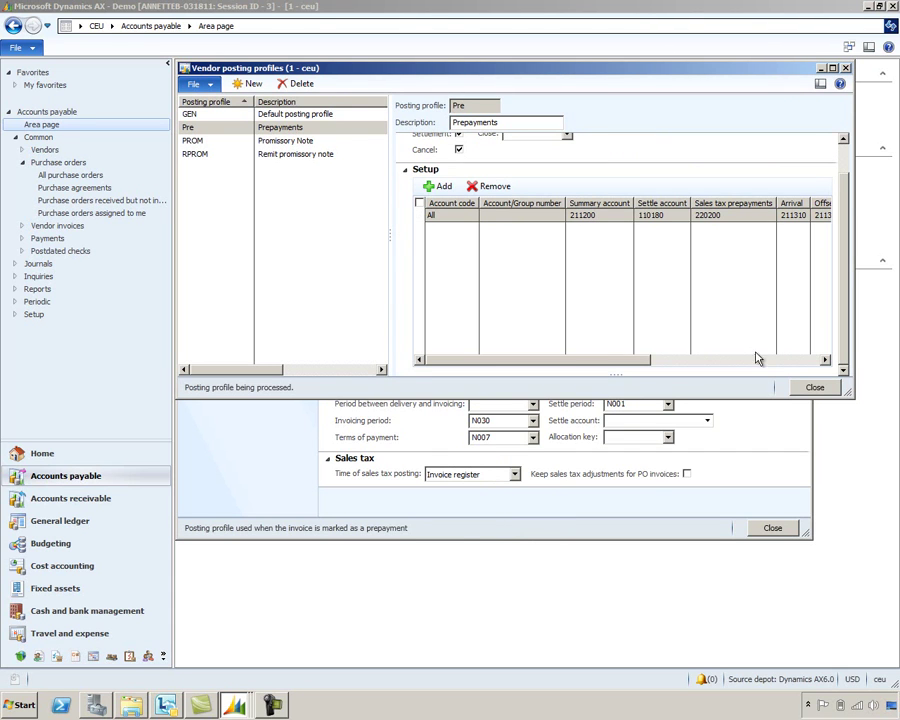
pyautogui.click(805, 389)
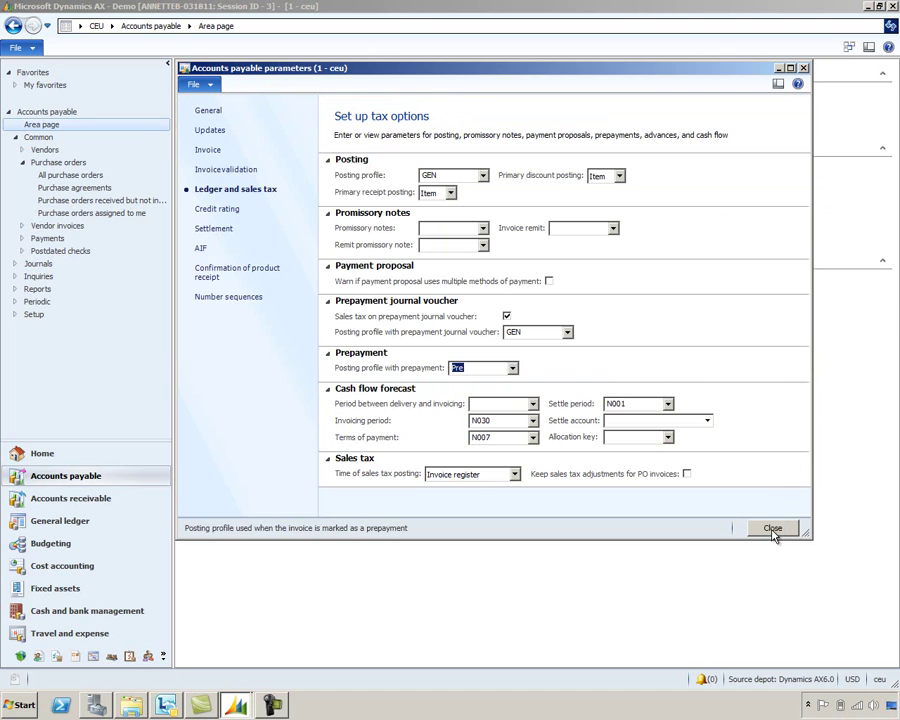
pyautogui.click(773, 529)
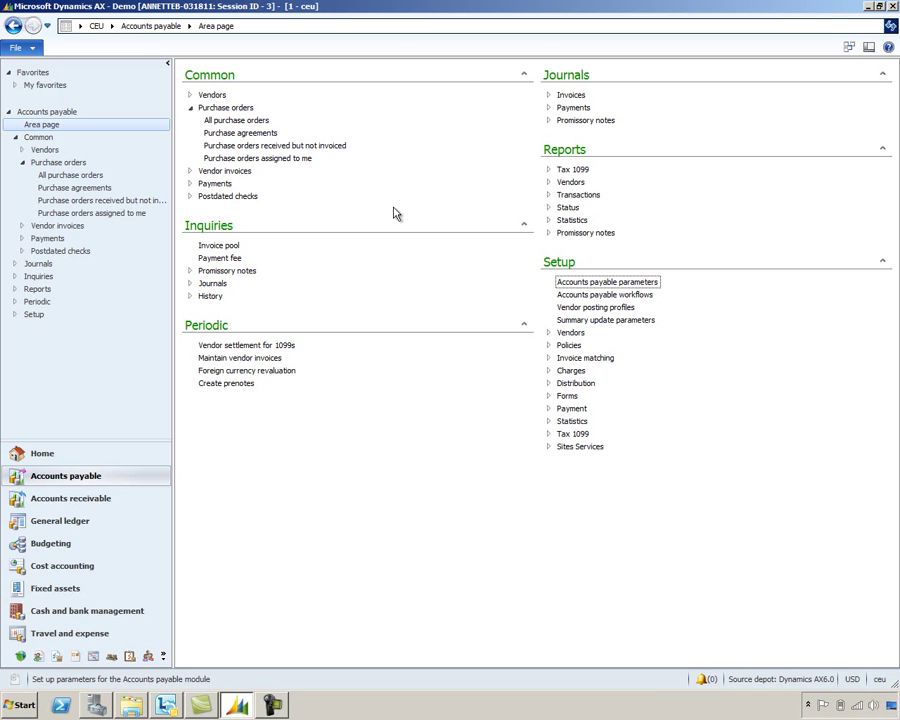
# Create a purchase order for the vendor Coho Furniture Warehouse, accepting the transfer of the vendor information
pyautogui.click(242, 122)
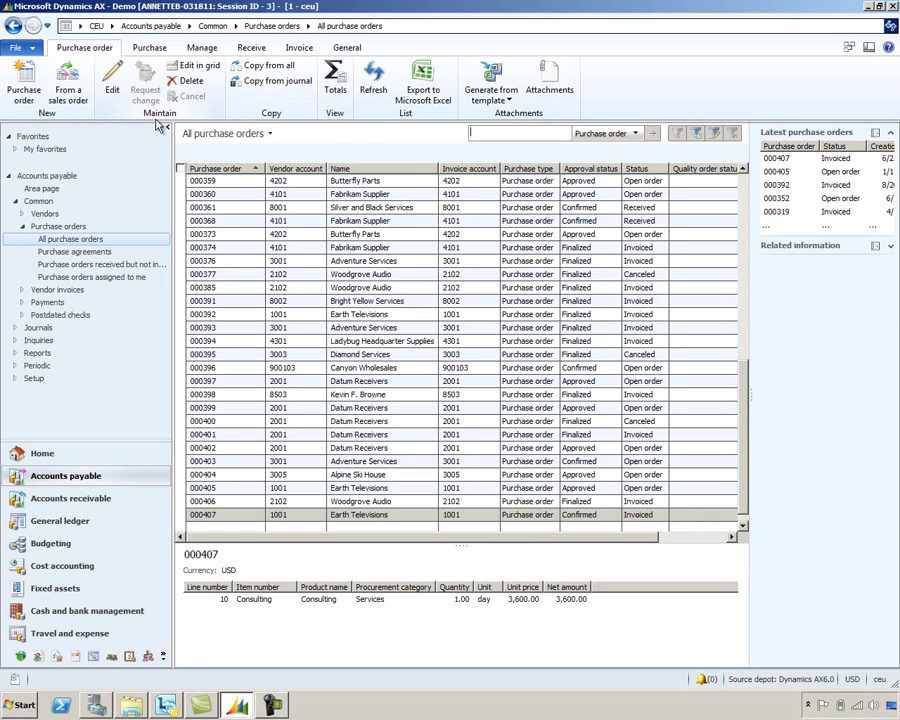
pyautogui.click(35, 91)
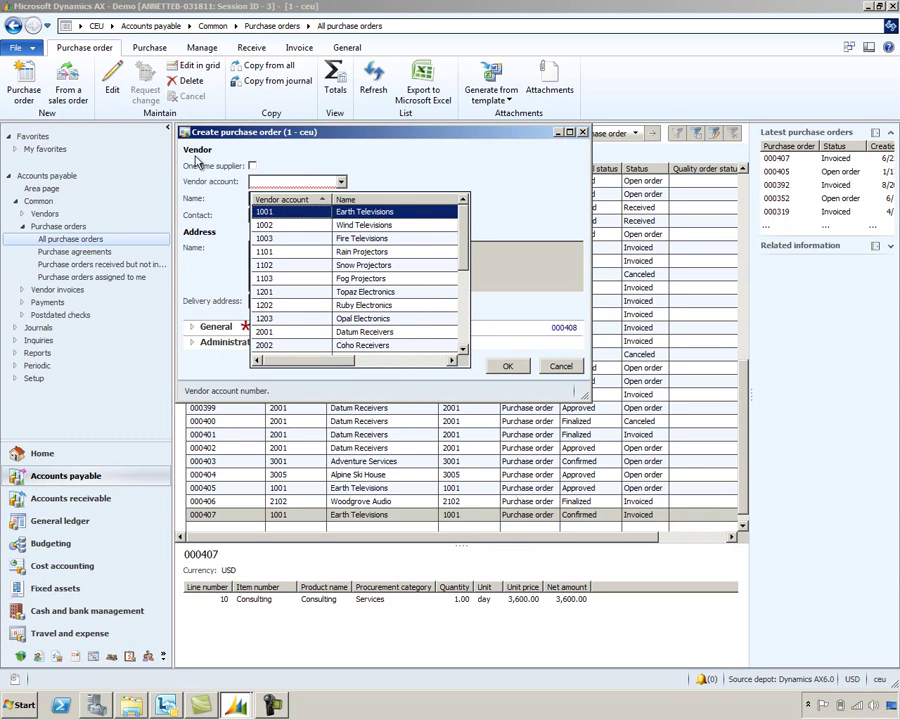
pyautogui.click(278, 182)
pyautogui.write('3100')
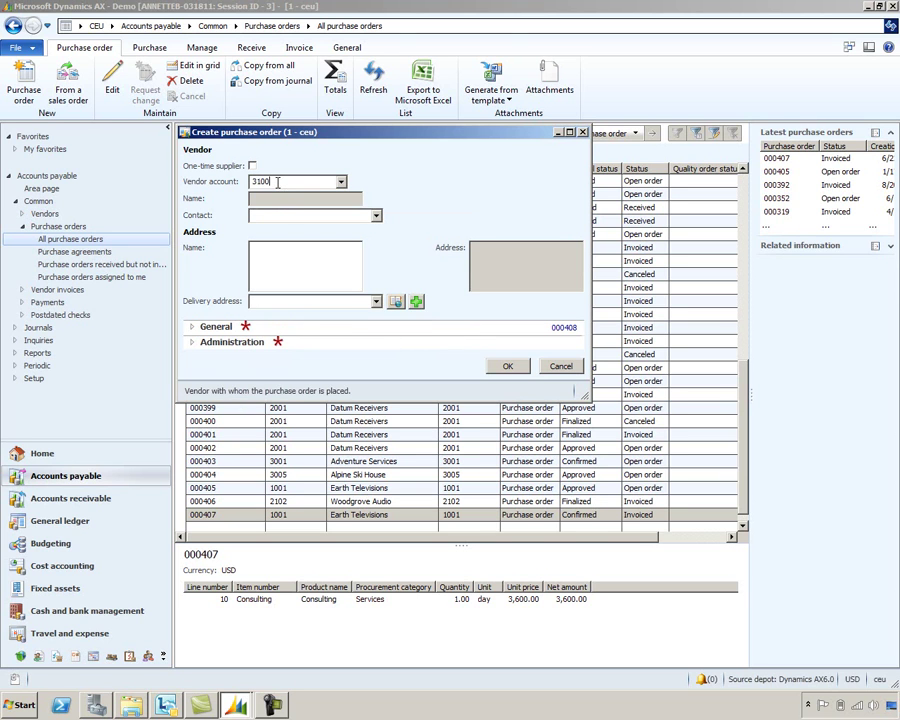
pyautogui.press('Tab')
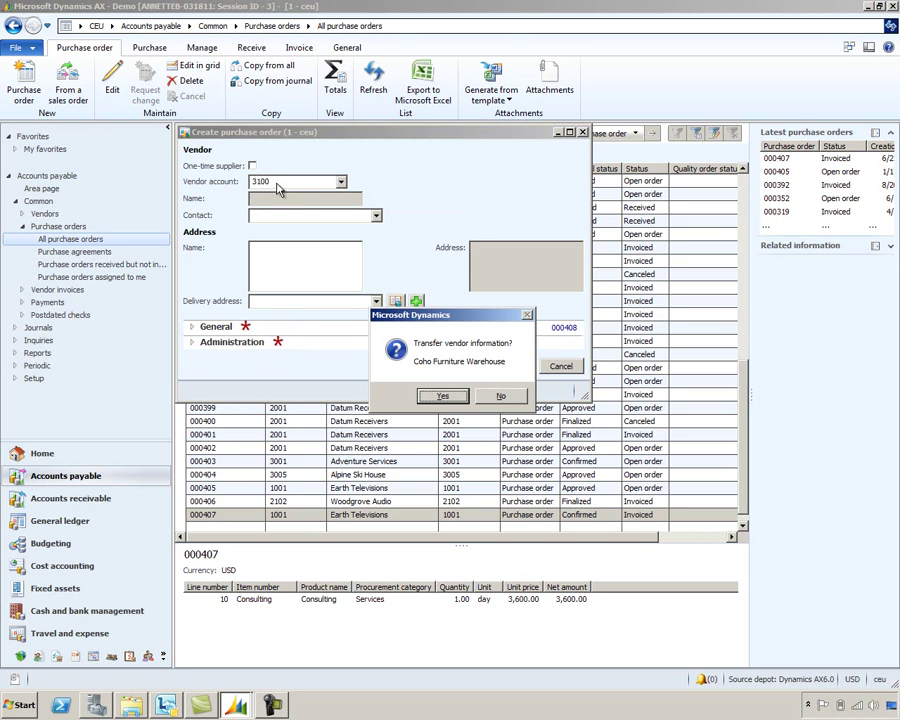
pyautogui.click(438, 397)
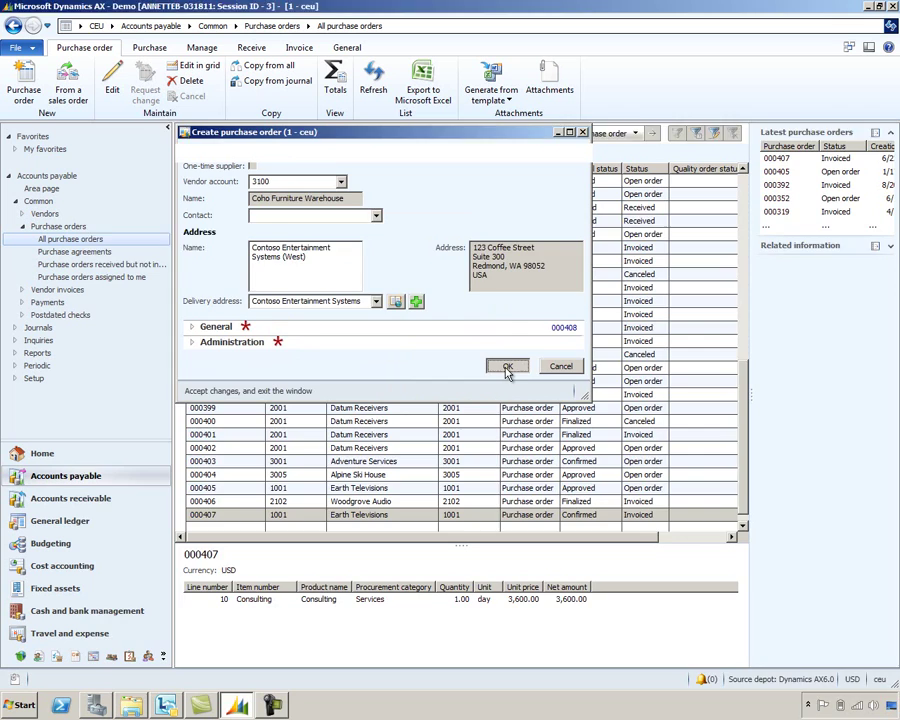
pyautogui.click(507, 366)
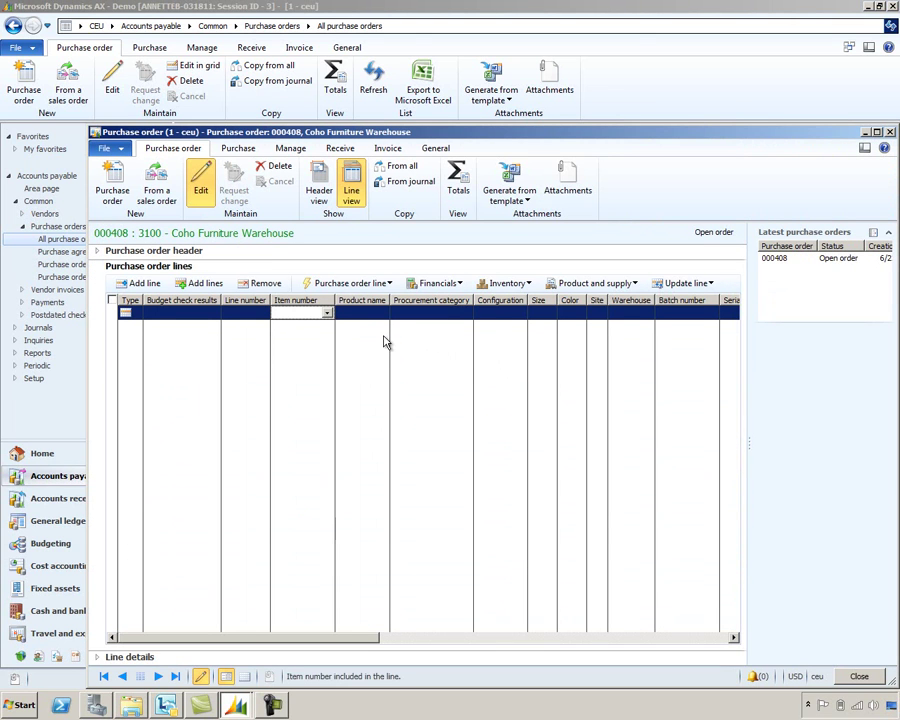
# Fill in the first purchase order line with item Office-Chair and a quantity of 1000
pyautogui.write('office-chair')
pyautogui.press('Tab')
pyautogui.press('Tab')
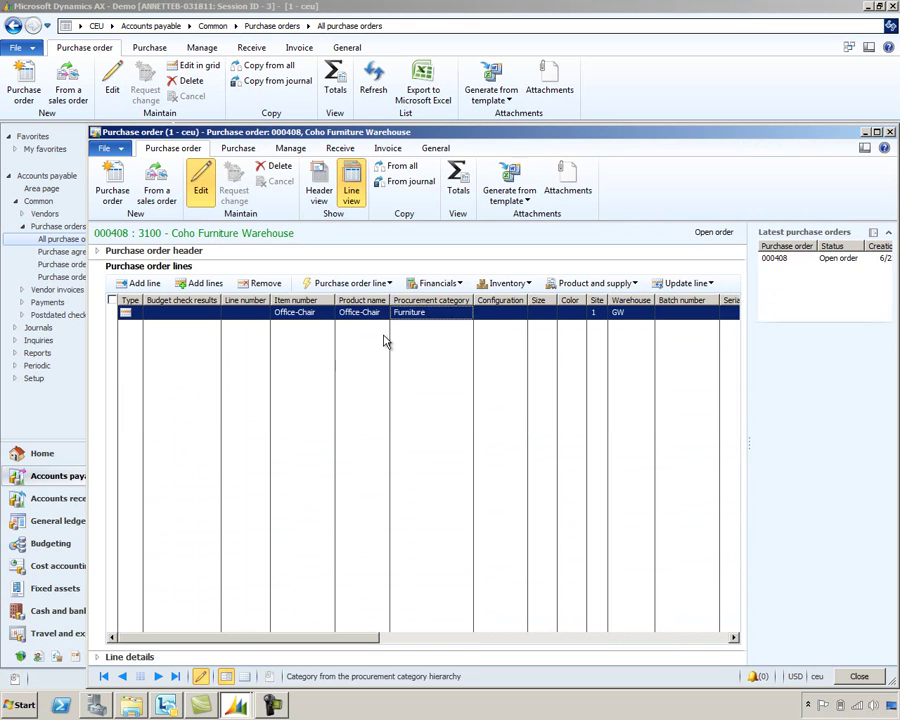
pyautogui.press('Tab')
pyautogui.press('Tab')
pyautogui.press('Tab')
pyautogui.press('Tab')
pyautogui.press('Tab')
pyautogui.press('Tab')
pyautogui.press('Tab')
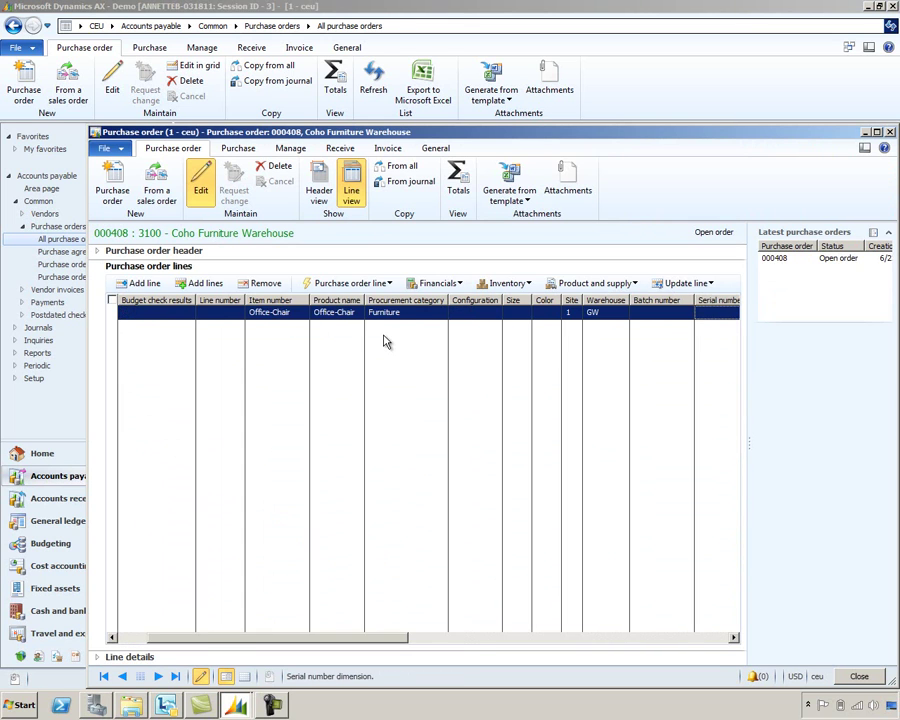
pyautogui.write('1000')
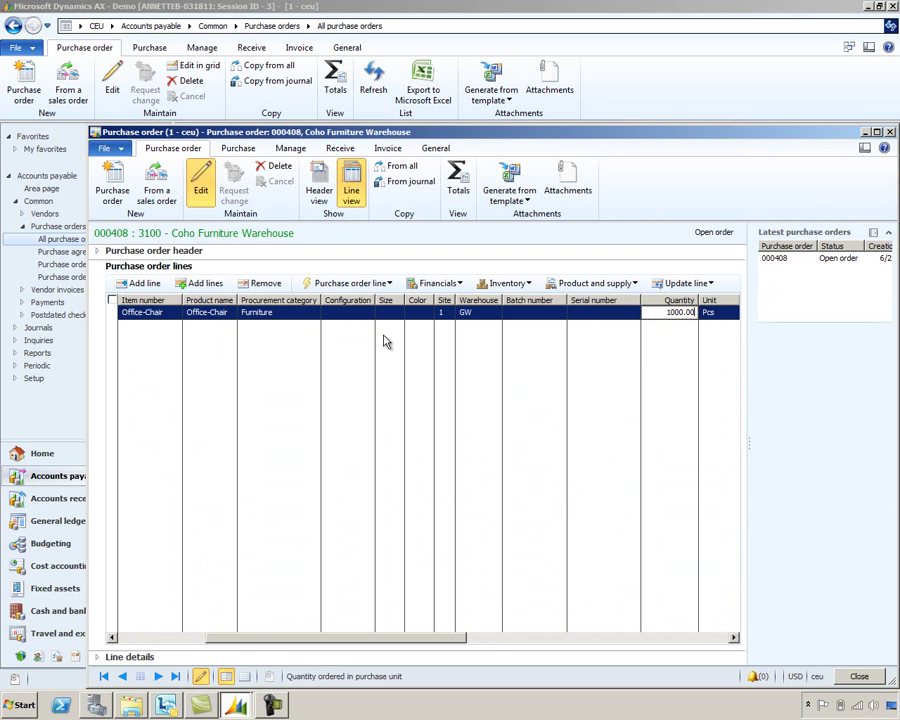
pyautogui.press('Tab')
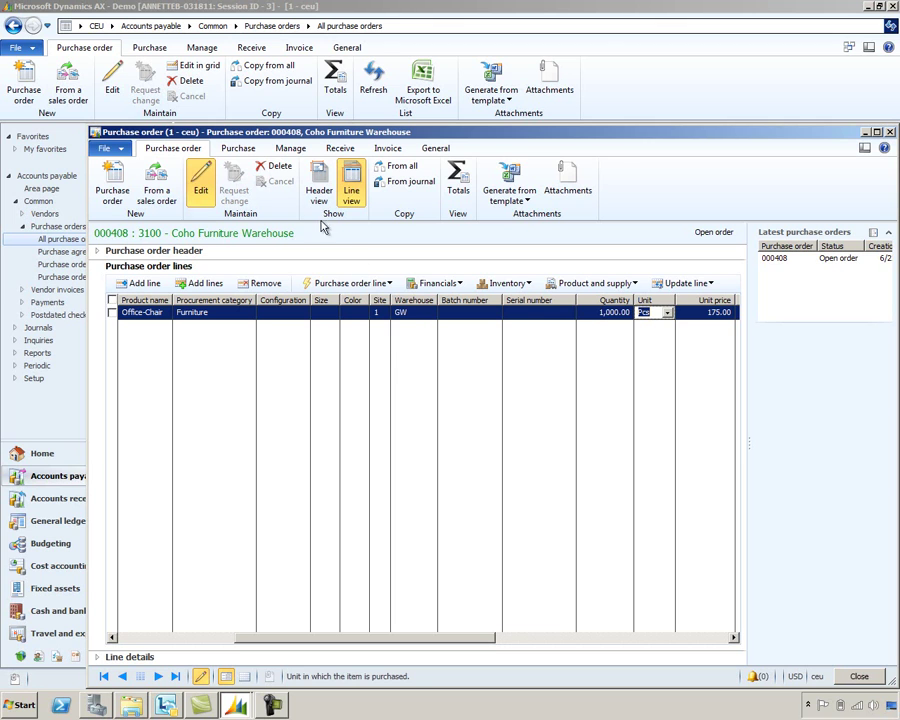
# Add a prepayment to the purchase order with description Prepayment, a value of 10 percent and category Prepayment, and save it
pyautogui.click(241, 149)
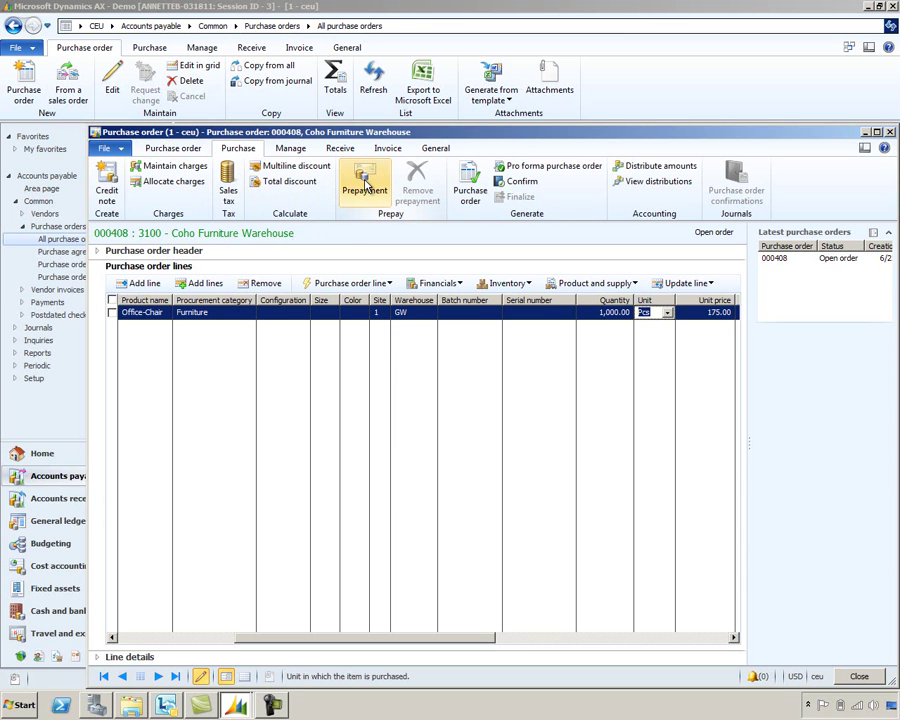
pyautogui.click(366, 186)
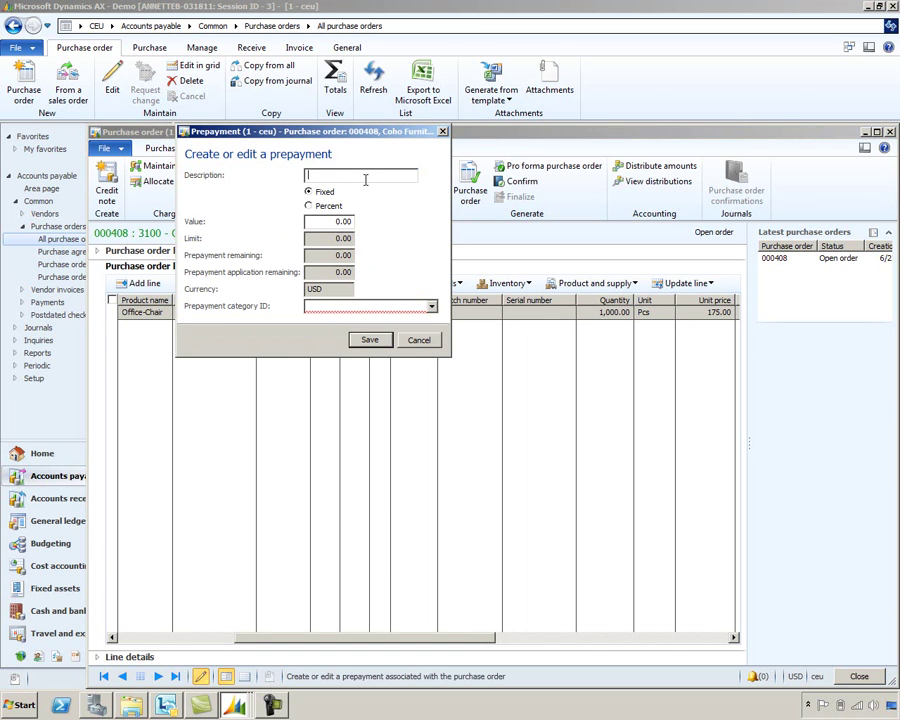
pyautogui.write('Prepayment')
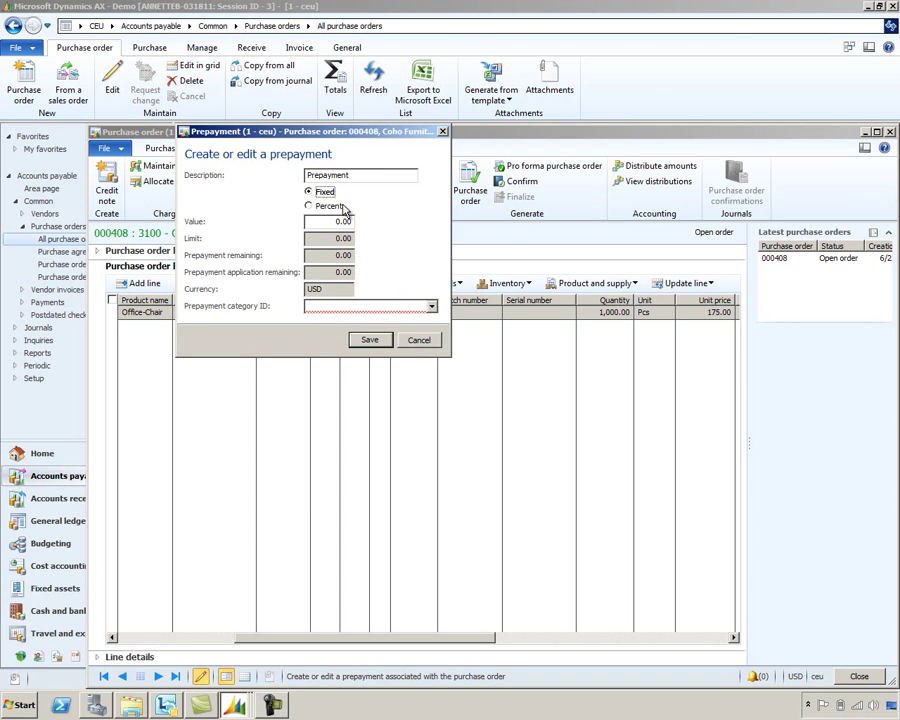
pyautogui.click(338, 207)
pyautogui.click(430, 306)
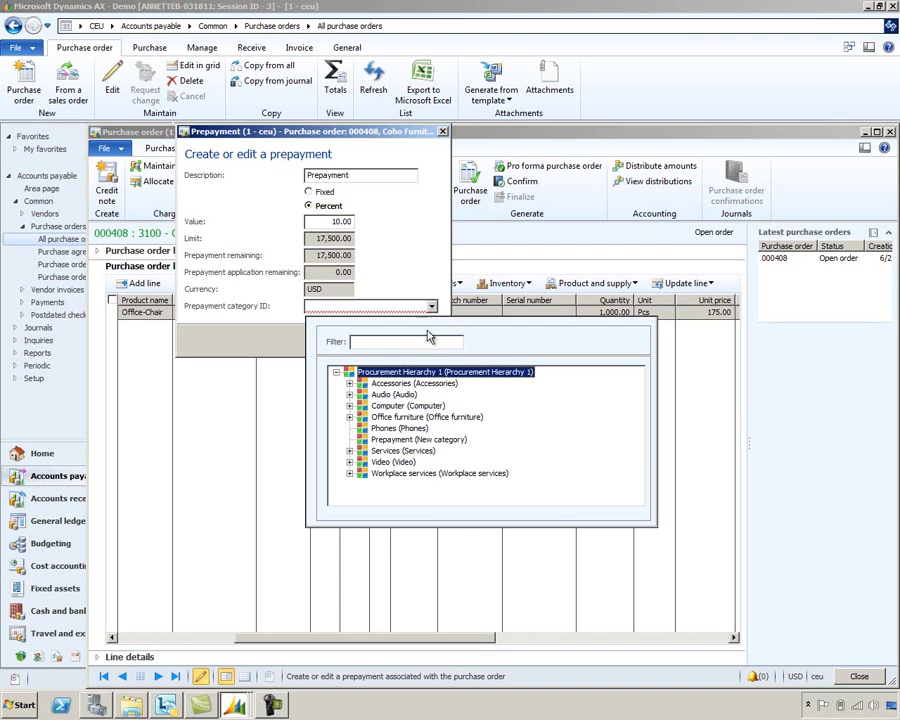
pyautogui.click(420, 441)
pyautogui.doubleClick(420, 442)
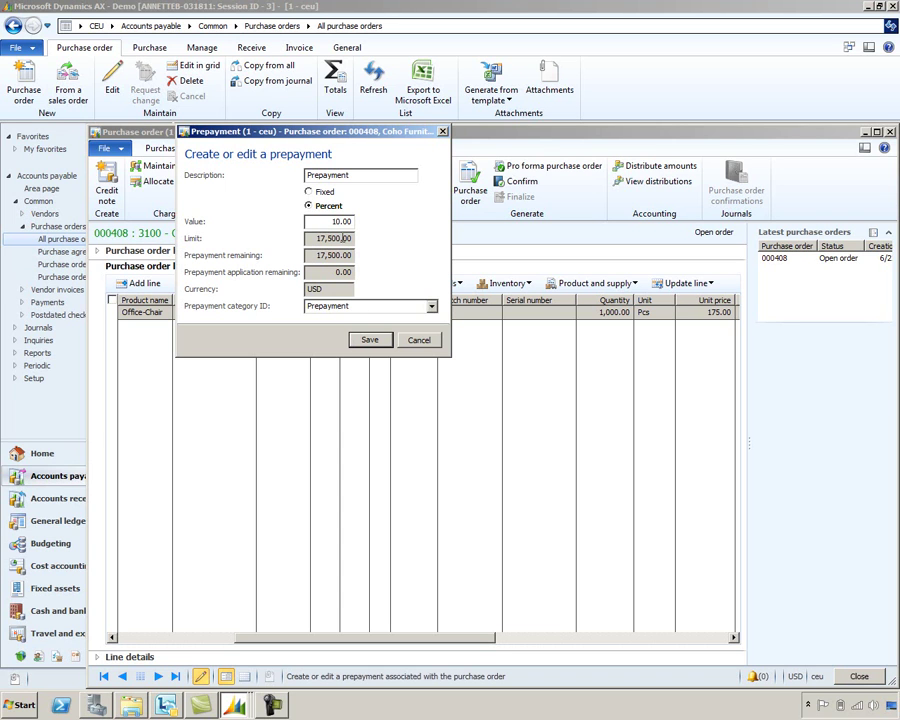
pyautogui.click(370, 340)
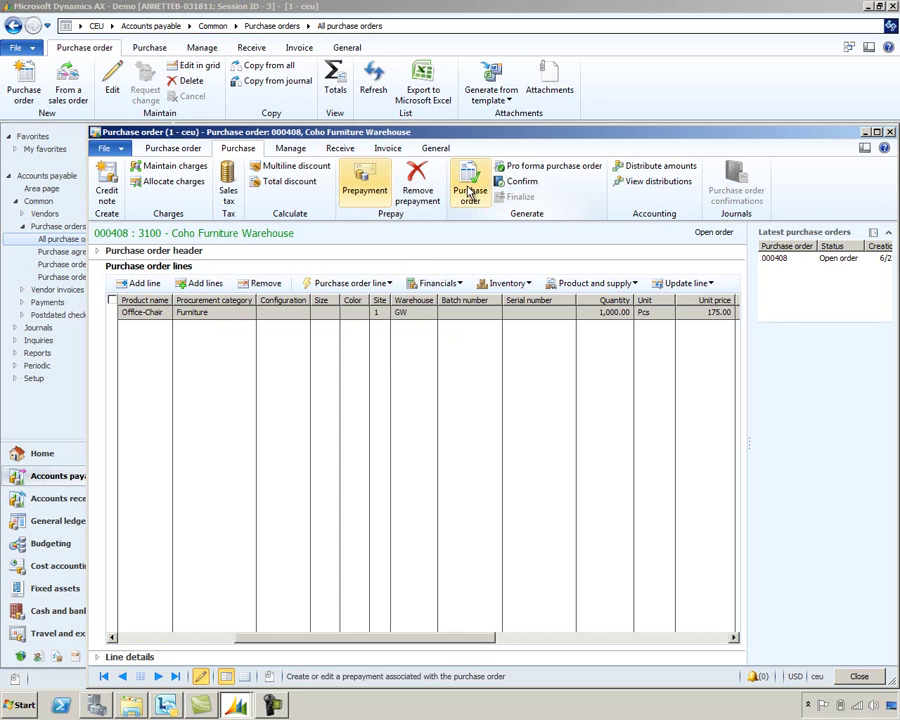
# Generate a prepayment invoice for the purchase order, number it Prepay001 and post it
pyautogui.click(387, 148)
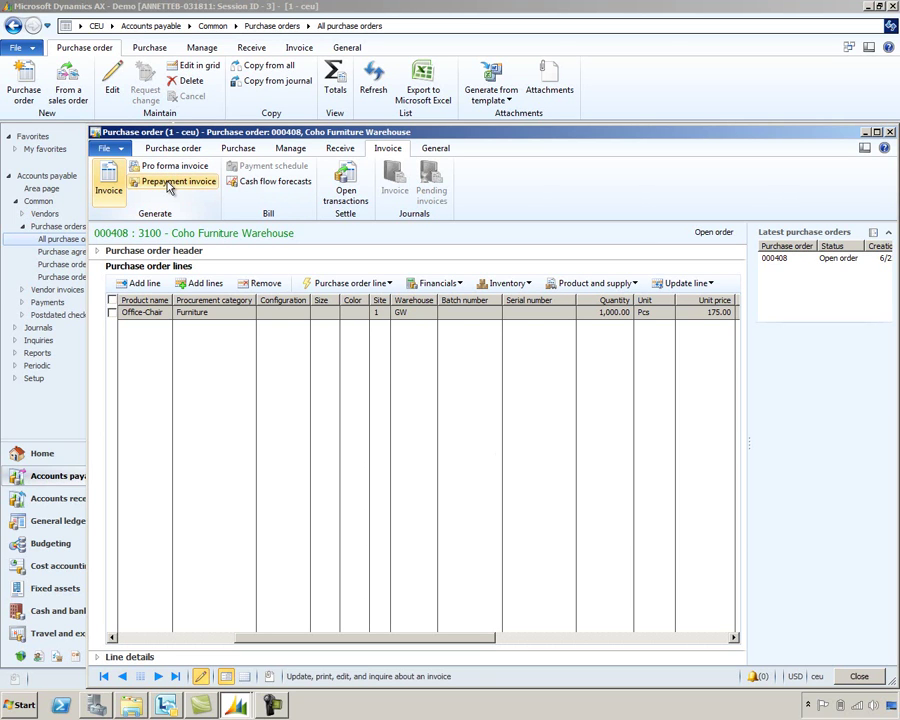
pyautogui.click(167, 182)
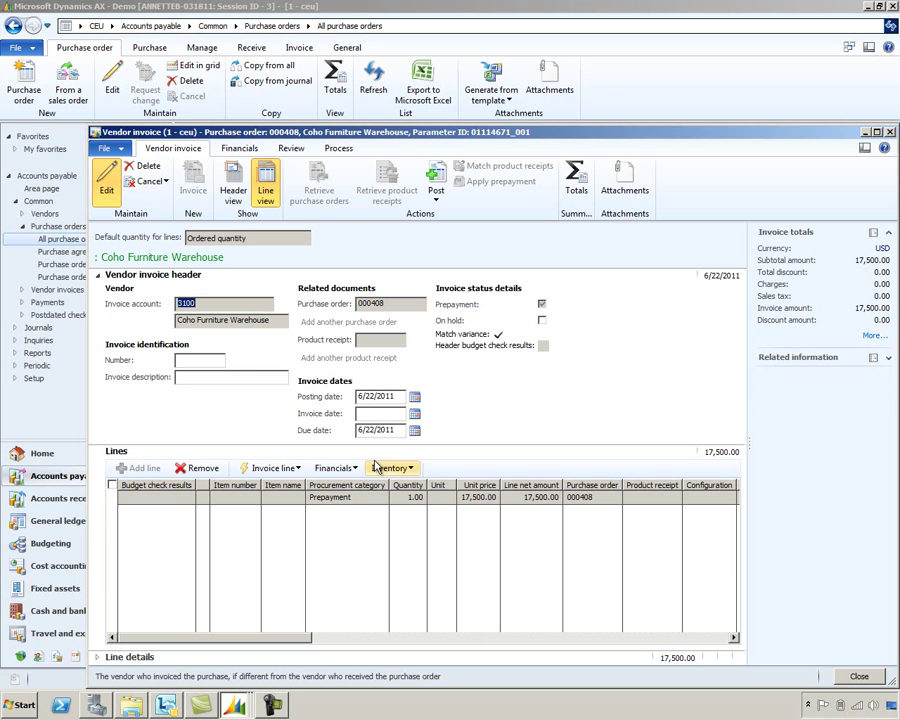
pyautogui.click(211, 361)
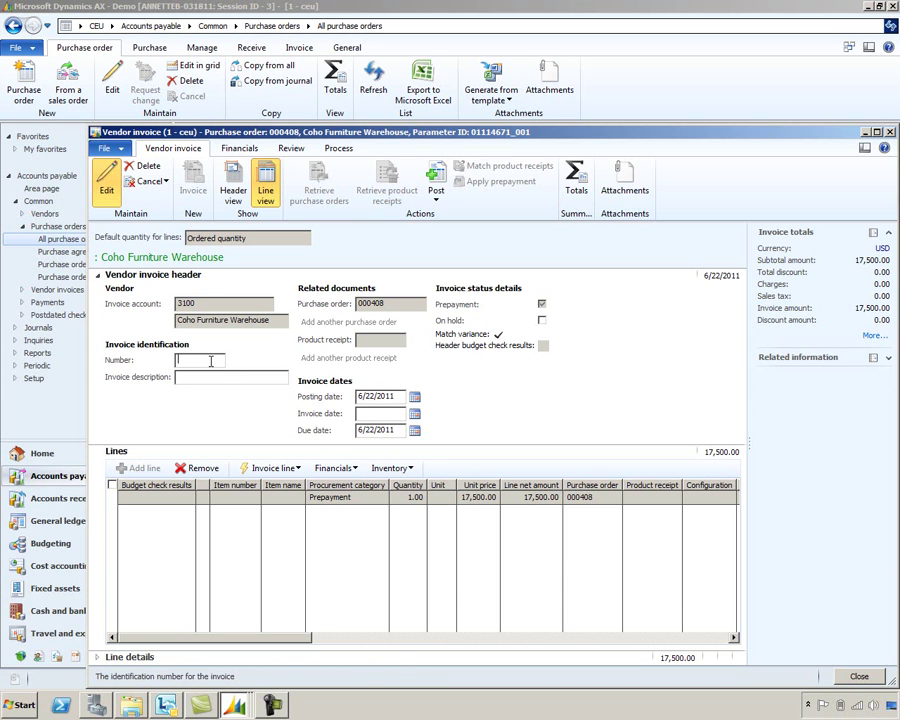
pyautogui.write('Prepay001')
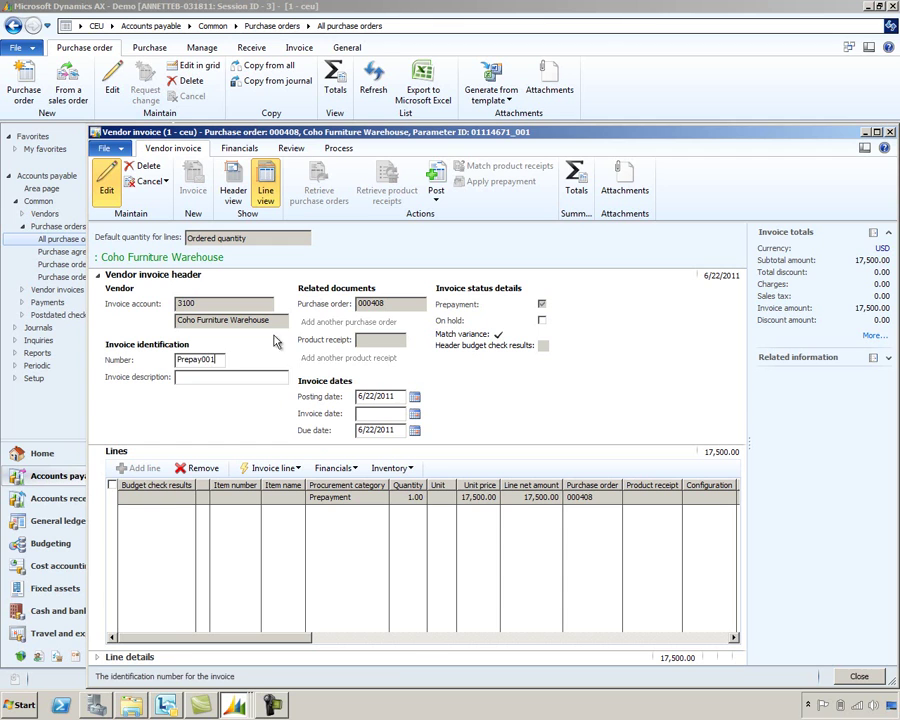
pyautogui.click(437, 208)
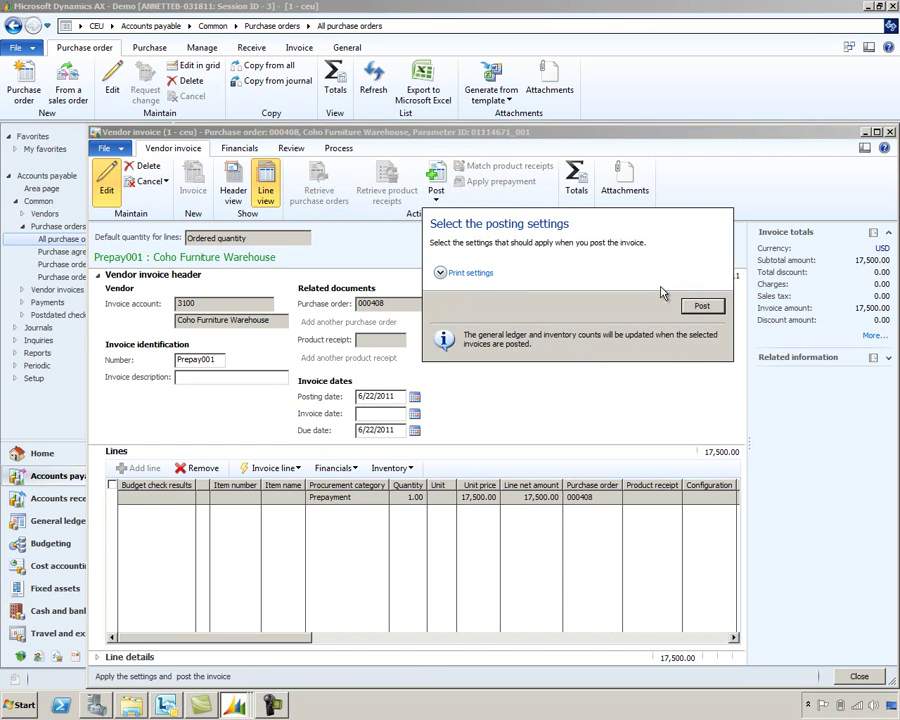
pyautogui.click(716, 311)
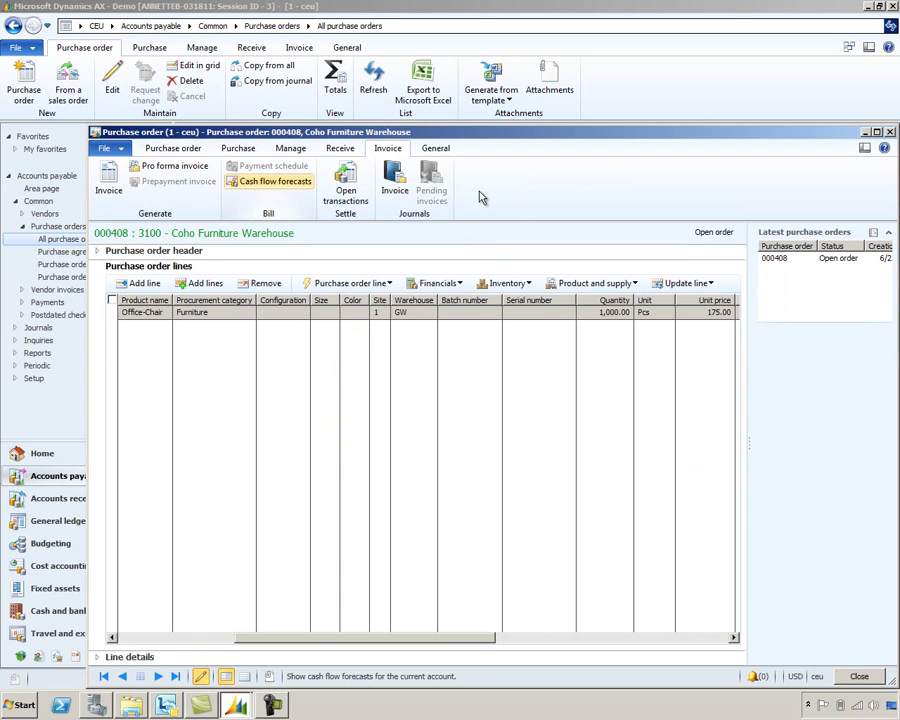
# Examine the voucher transactions of the posted prepayment invoice, and close the invoice journal and the purchase order
pyautogui.click(397, 176)
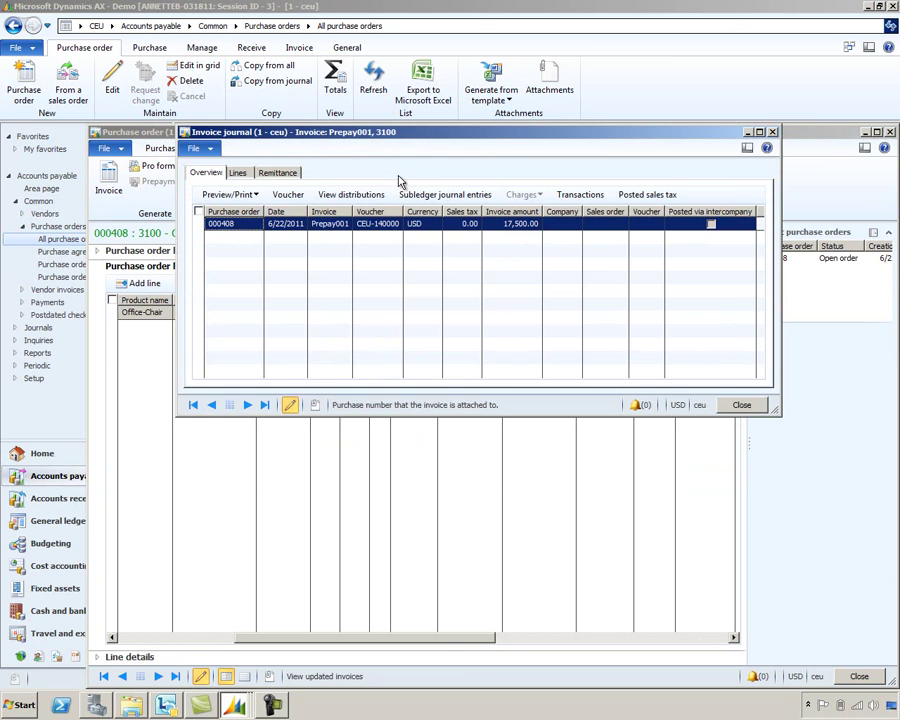
pyautogui.click(289, 196)
pyautogui.click(296, 199)
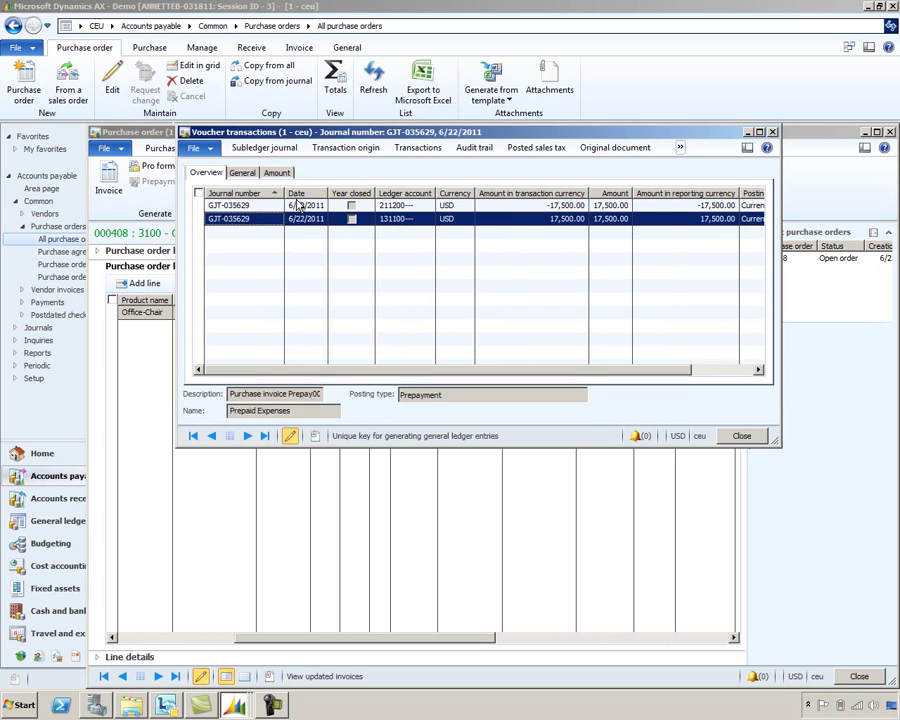
pyautogui.moveTo(397, 226)
pyautogui.click(773, 133)
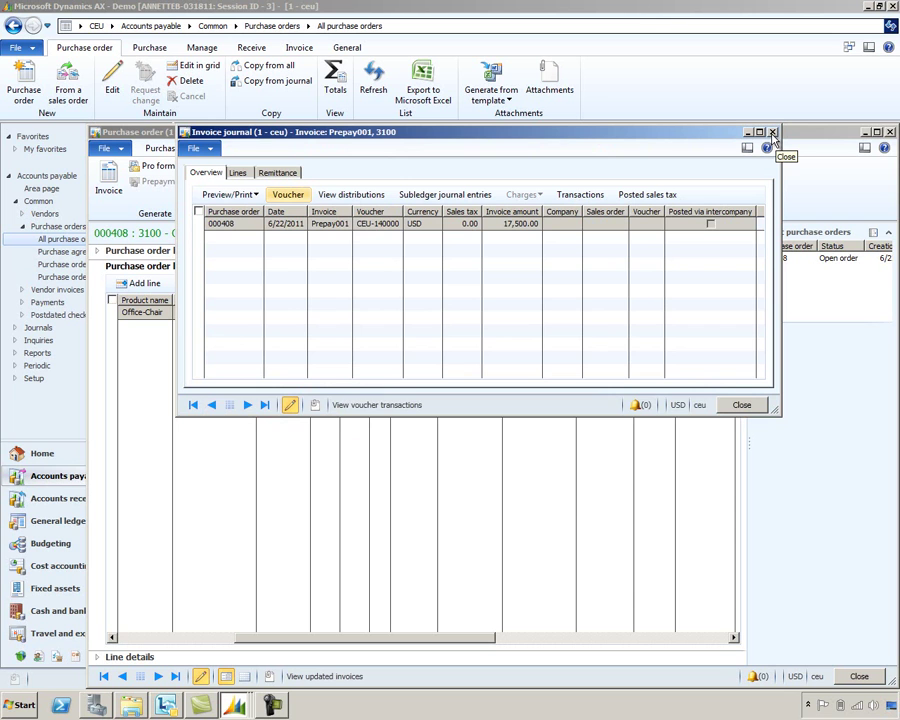
pyautogui.click(773, 133)
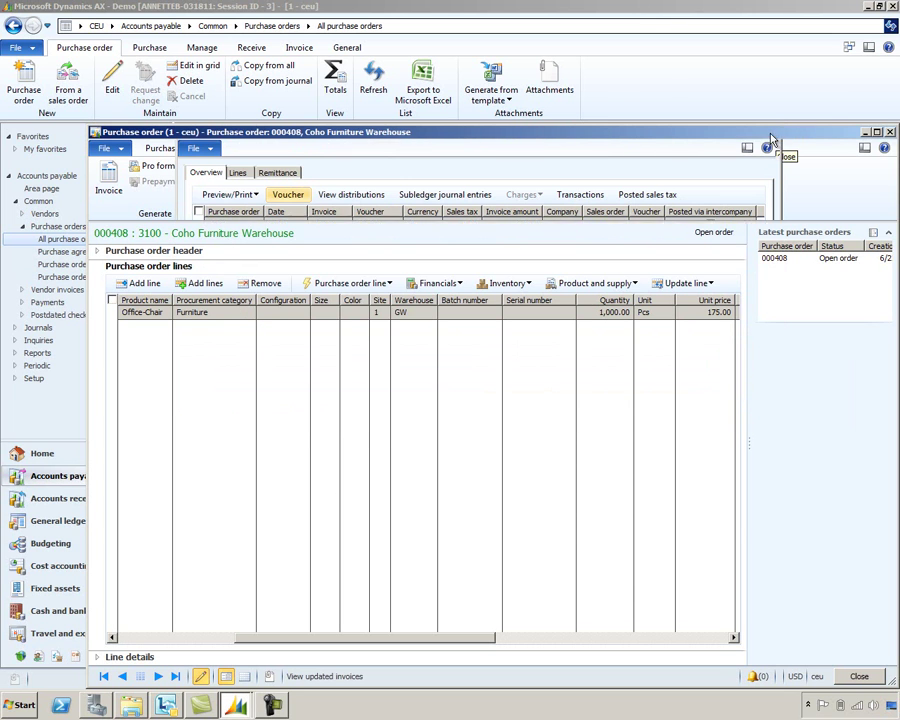
pyautogui.click(890, 133)
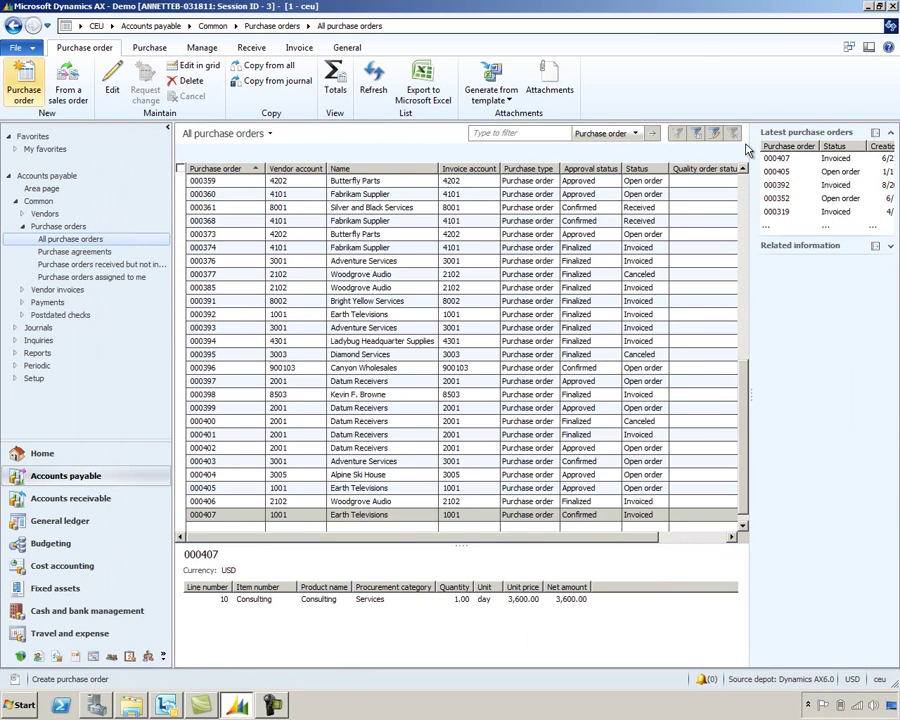
# Open the Accounts payable payment journal
pyautogui.click(16, 328)
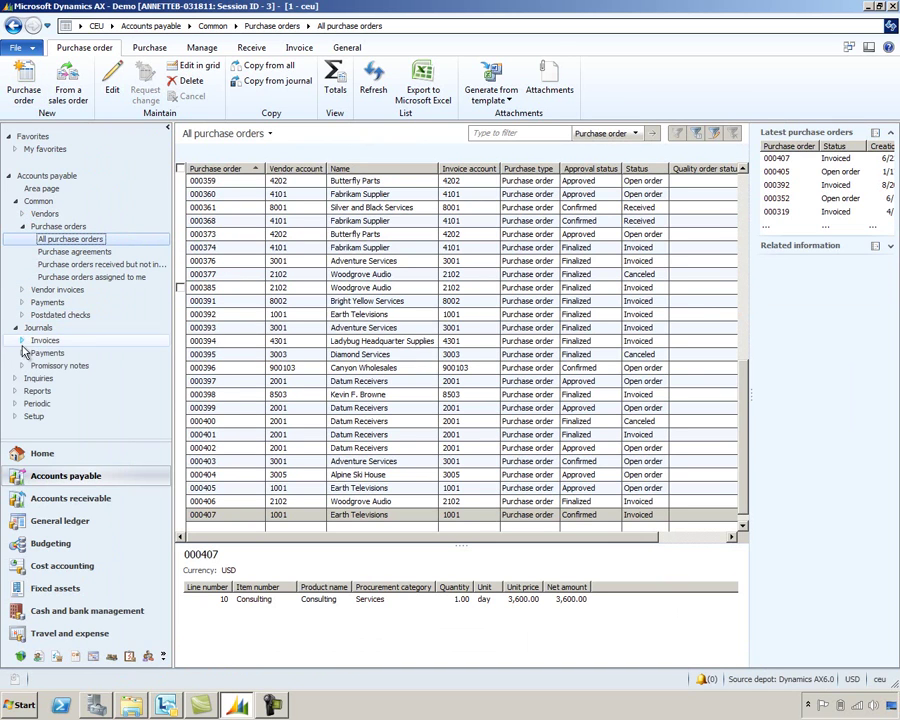
pyautogui.click(22, 354)
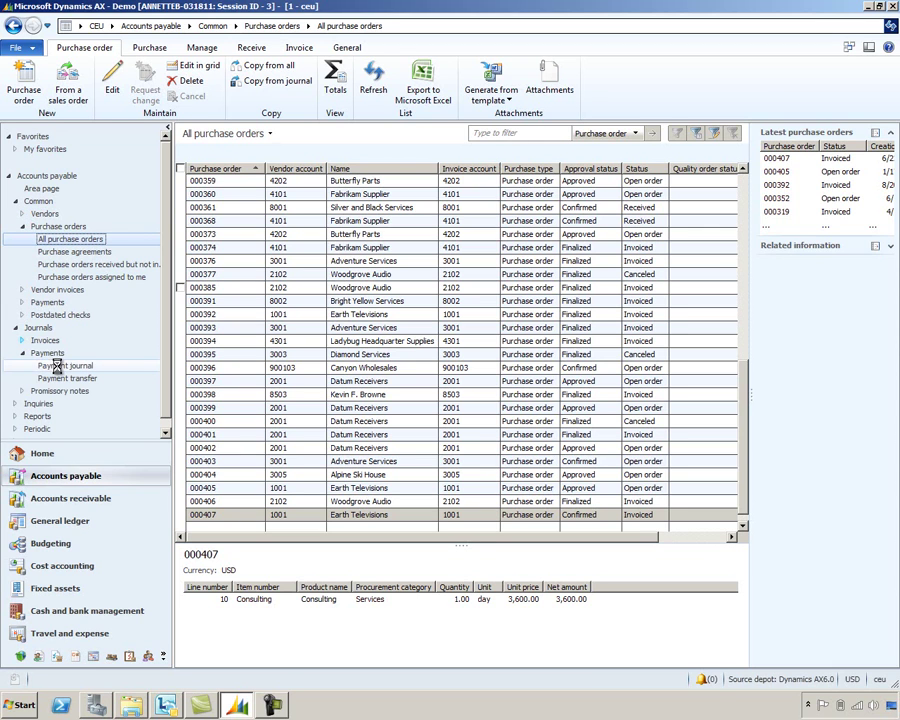
pyautogui.click(57, 366)
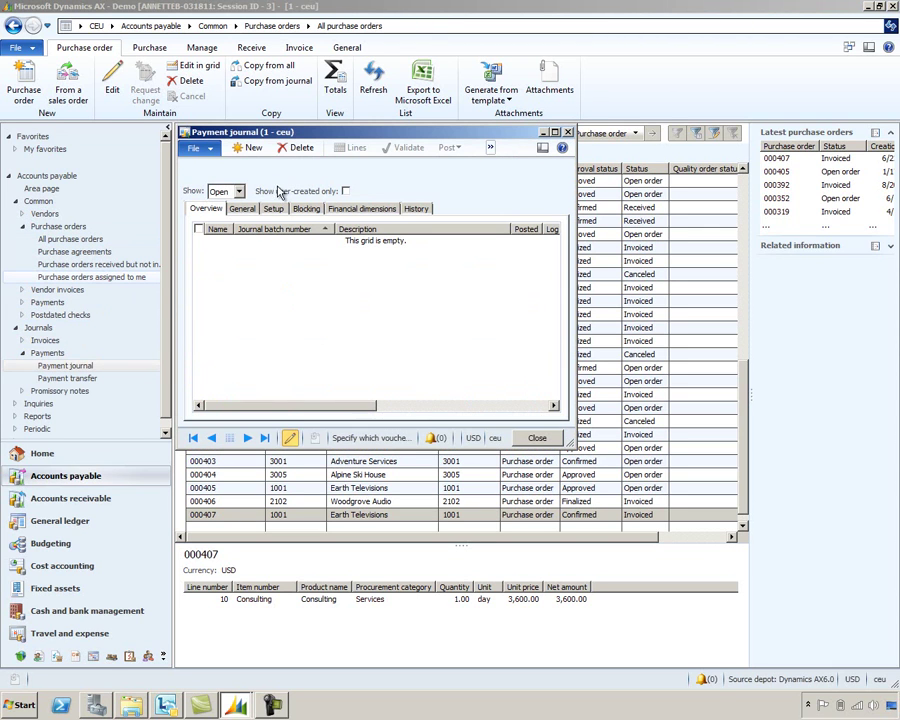
# Create a payment journal with the name APPay and enter a payment line for the vendor Coho Furniture Warehouse
pyautogui.click(254, 150)
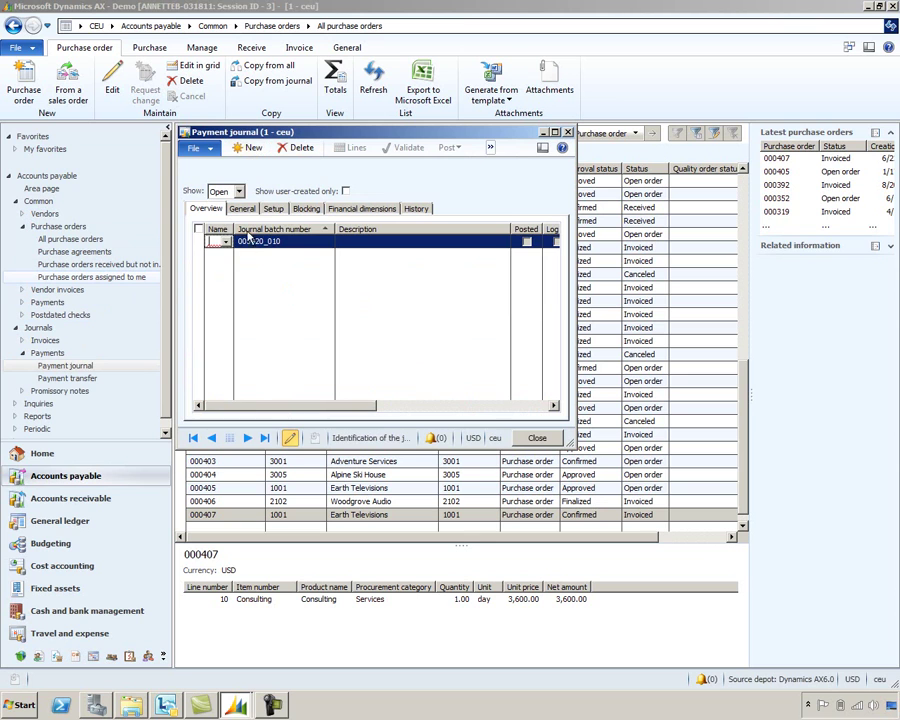
pyautogui.click(228, 243)
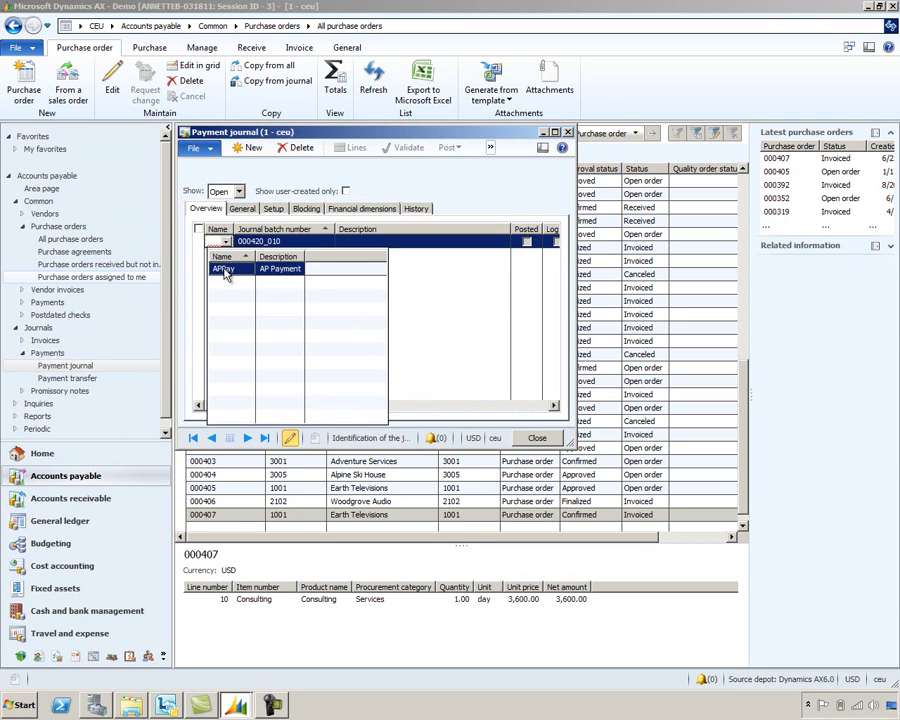
pyautogui.click(220, 266)
pyautogui.click(345, 152)
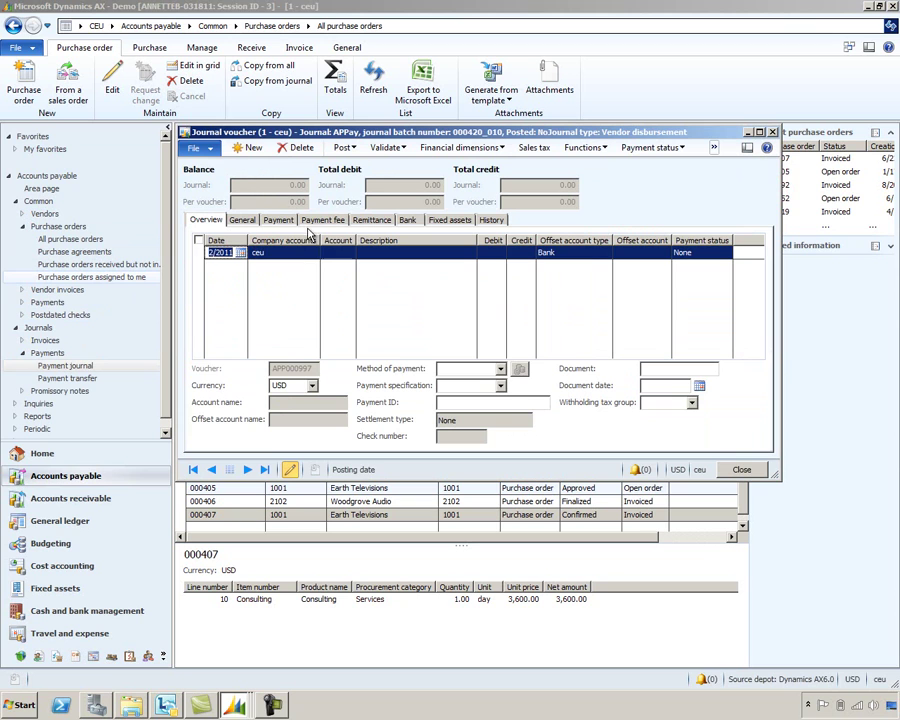
pyautogui.click(327, 253)
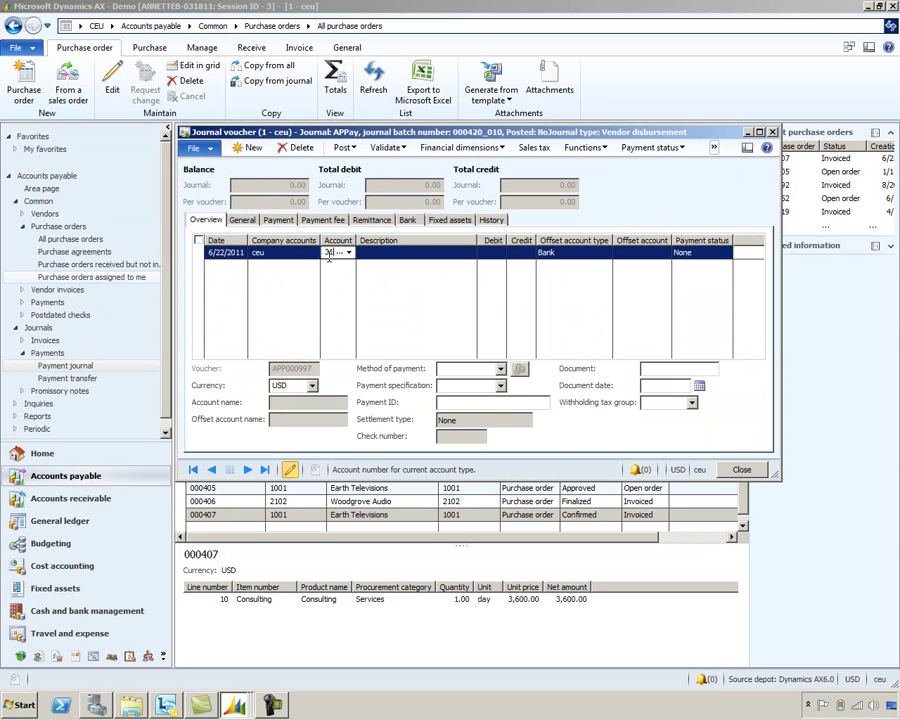
pyautogui.write('3100')
pyautogui.press('Tab')
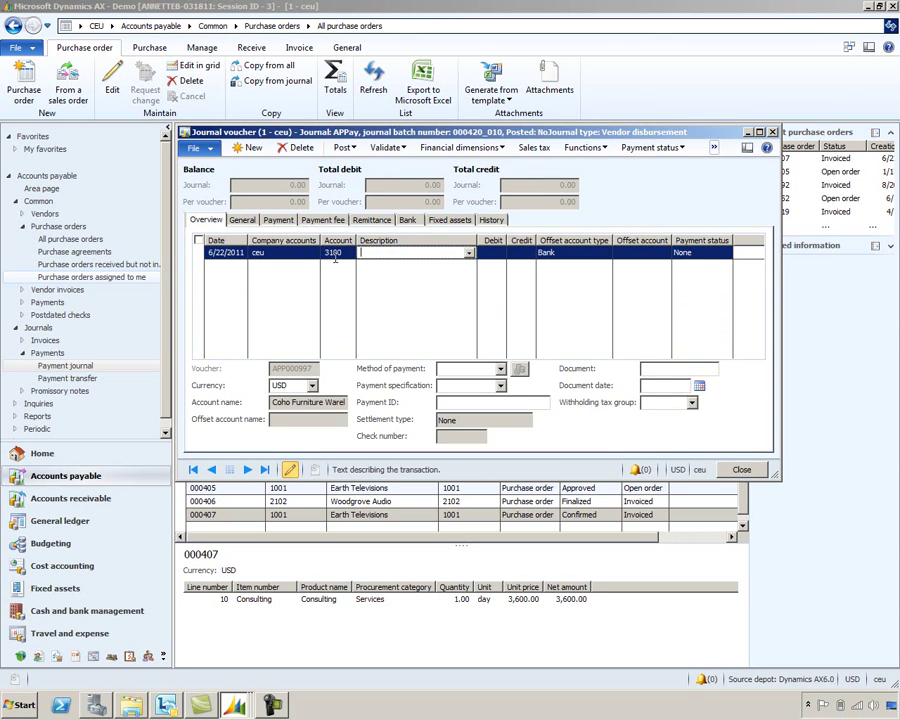
# Mark the open prepayment invoice Prepay001 for settlement against the payment line
pyautogui.click(604, 150)
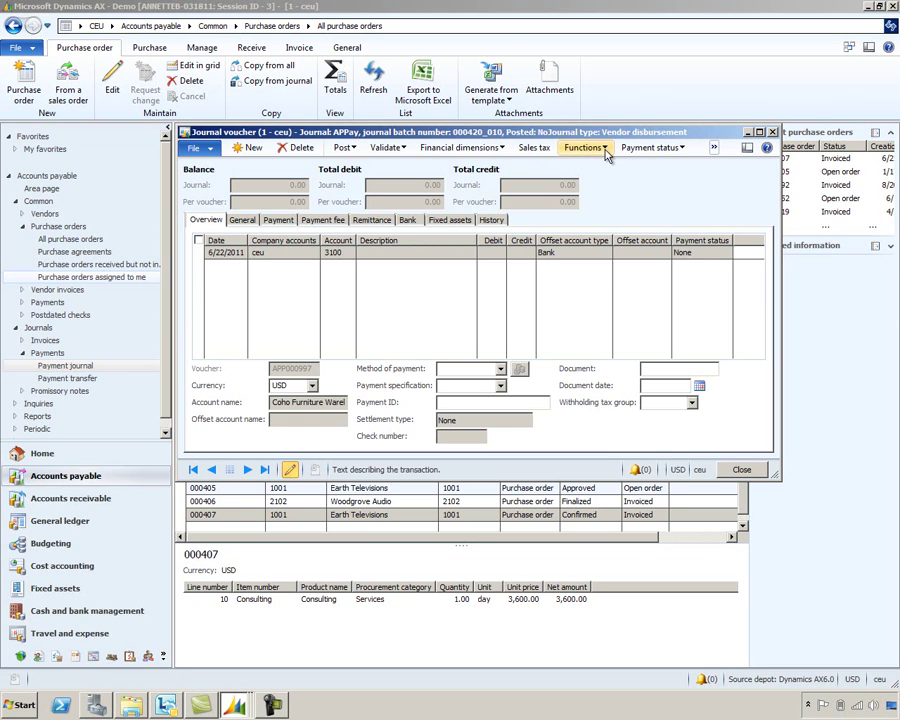
pyautogui.click(605, 150)
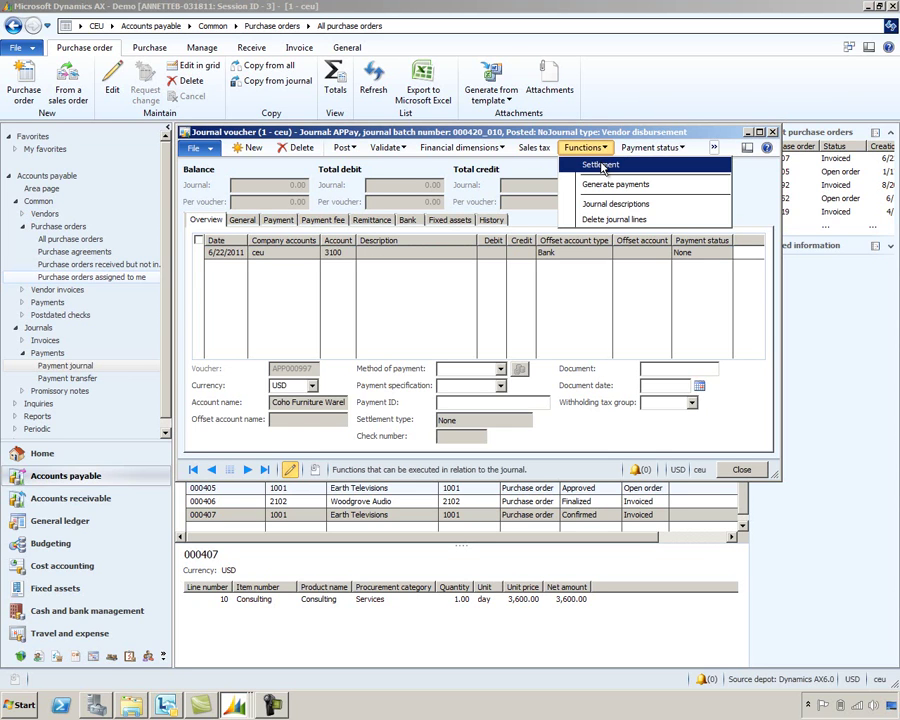
pyautogui.click(603, 166)
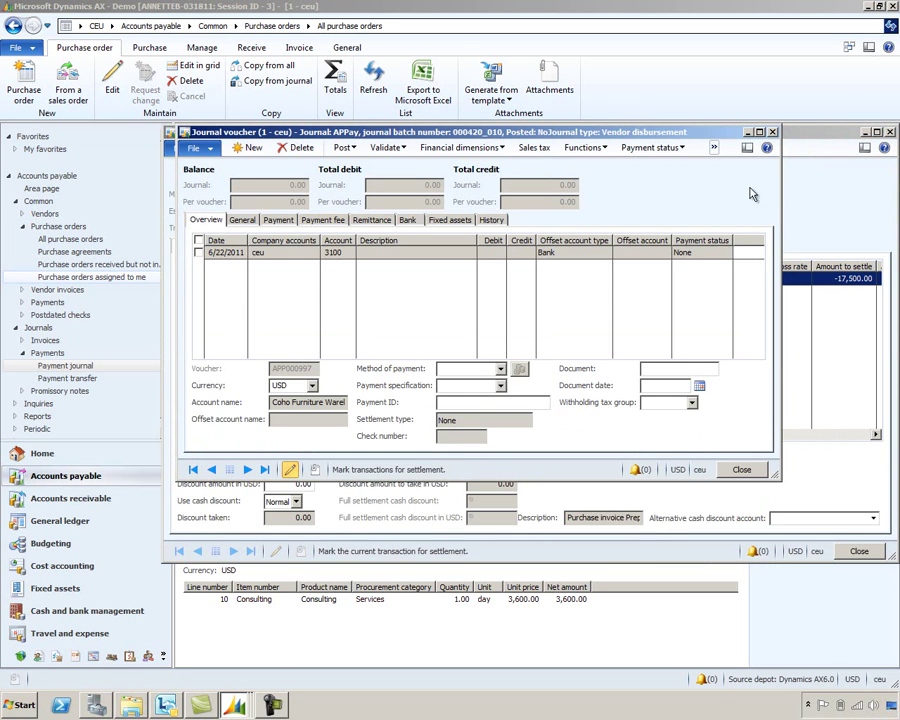
pyautogui.click(807, 190)
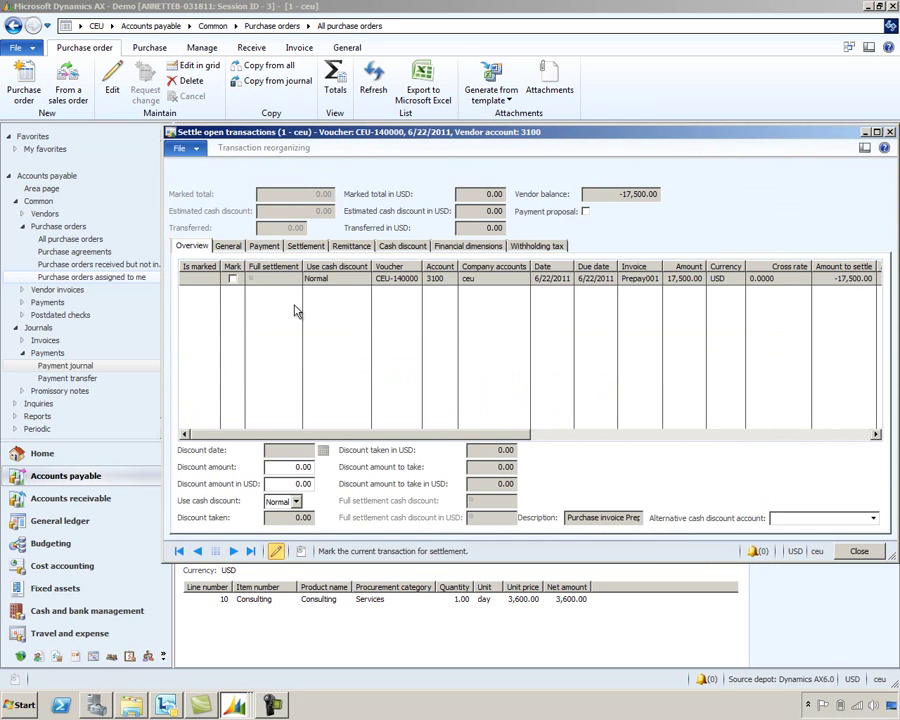
pyautogui.click(233, 280)
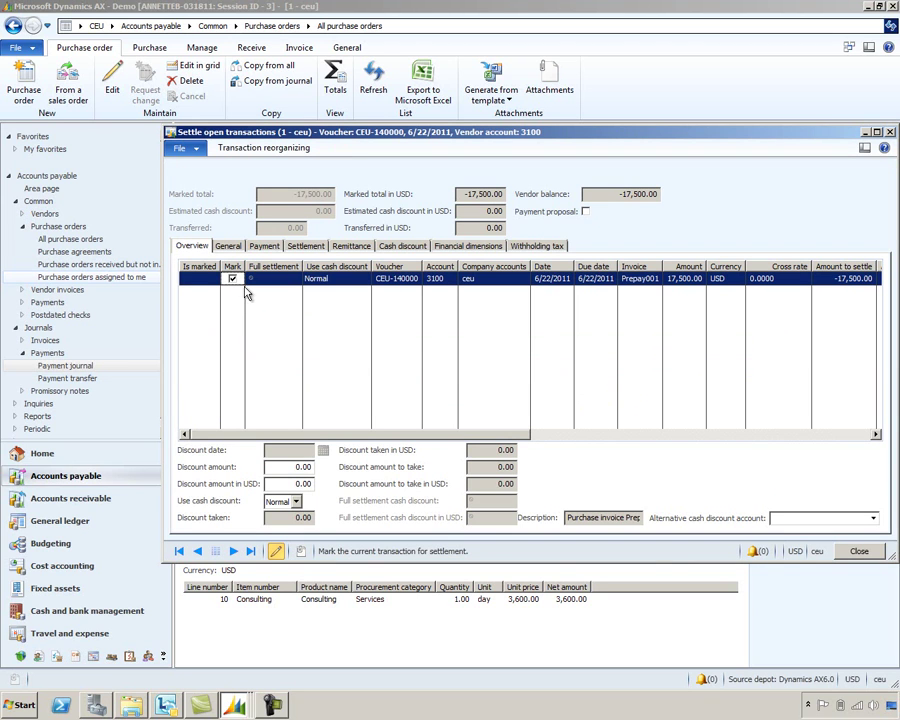
pyautogui.click(874, 556)
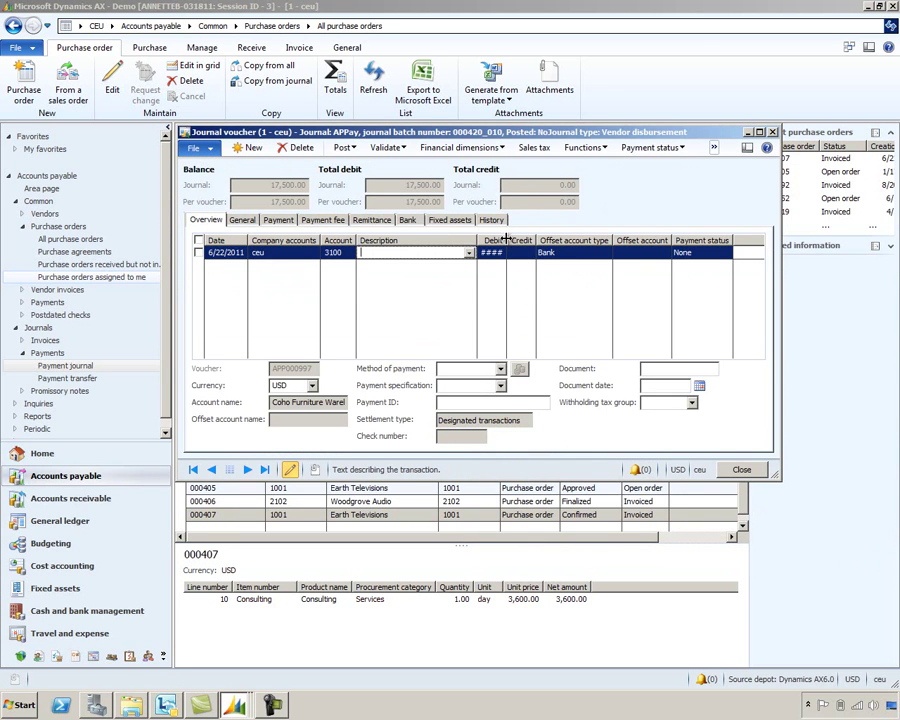
# Widen the Debit column of the journal voucher and set the payment line's method of payment to USA_EL
pyautogui.moveTo(508, 240); pyautogui.dragTo(563, 240)
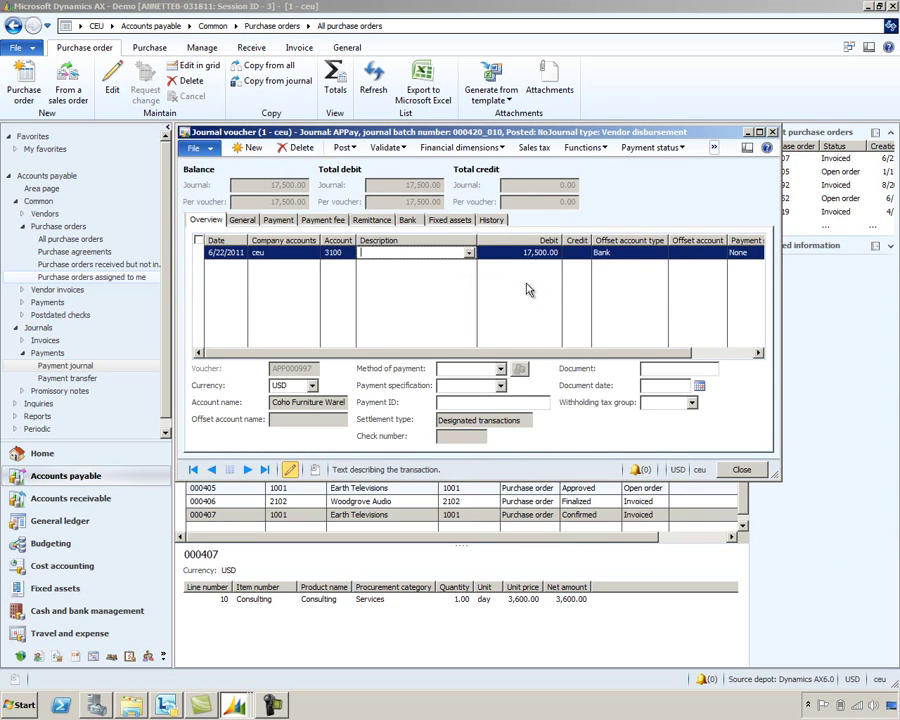
pyautogui.click(502, 370)
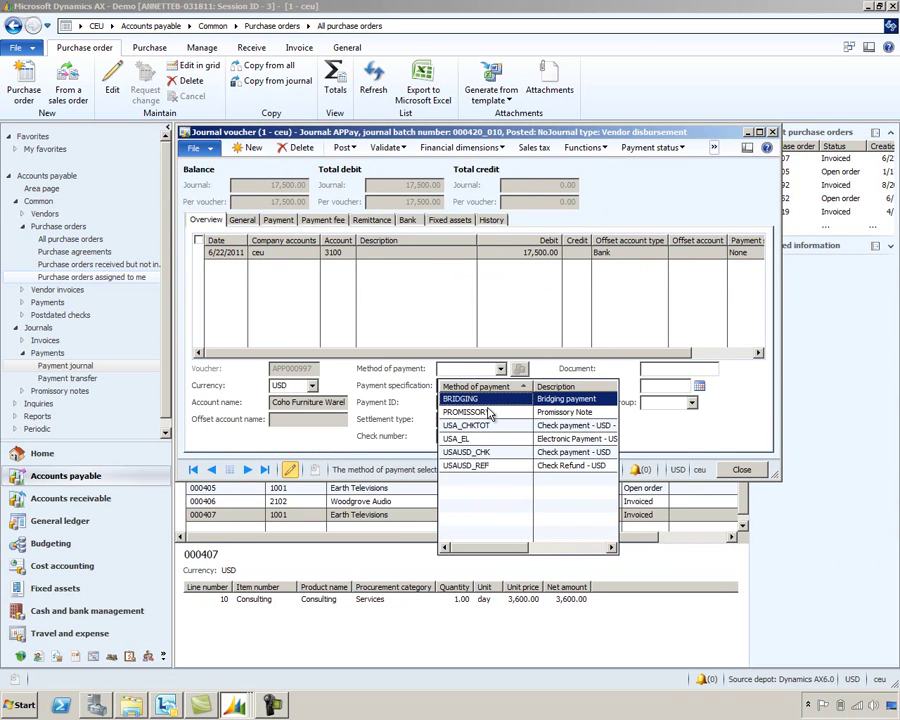
pyautogui.click(477, 438)
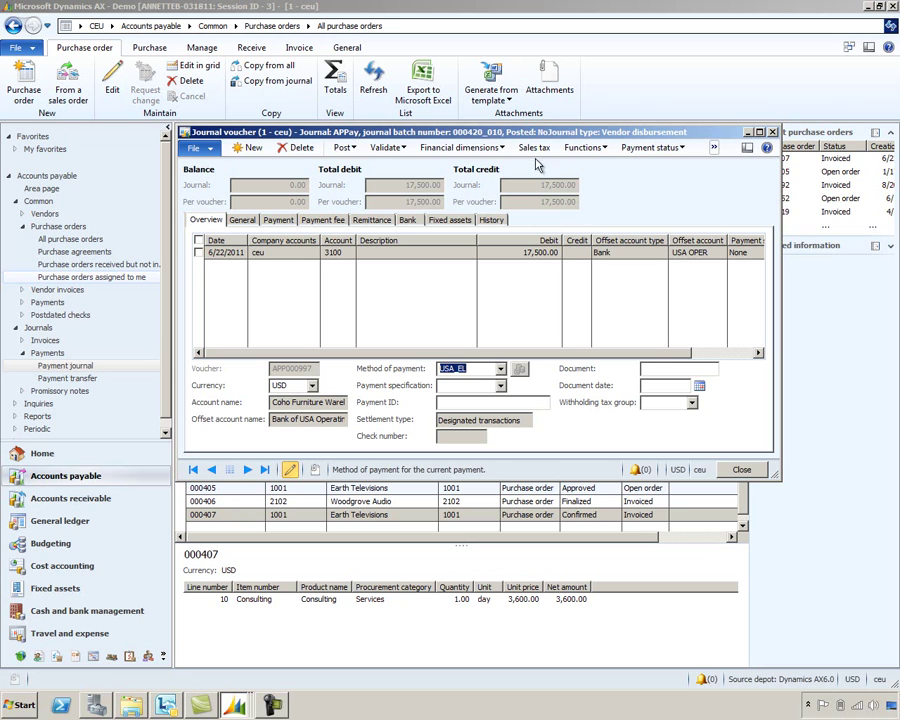
# Post the vendor payment, and close the journal voucher and the payment journal
pyautogui.click(345, 148)
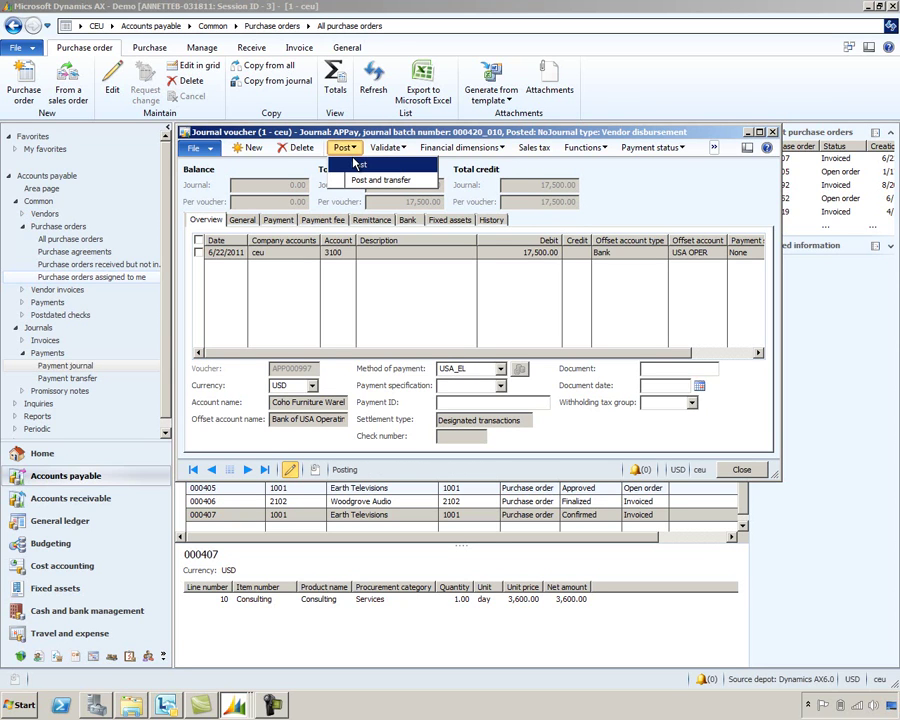
pyautogui.click(356, 165)
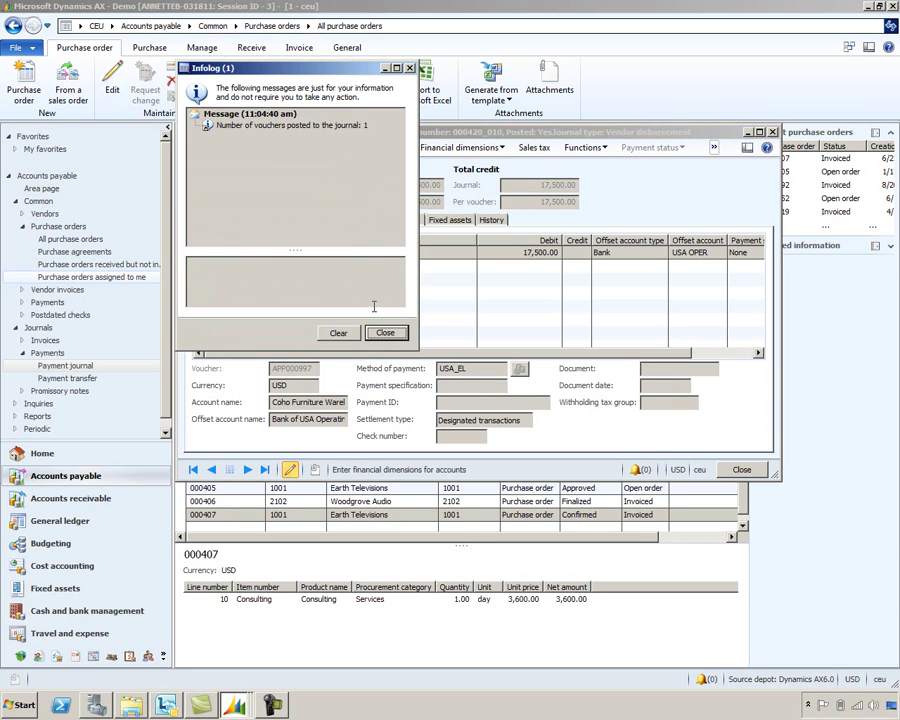
pyautogui.click(385, 332)
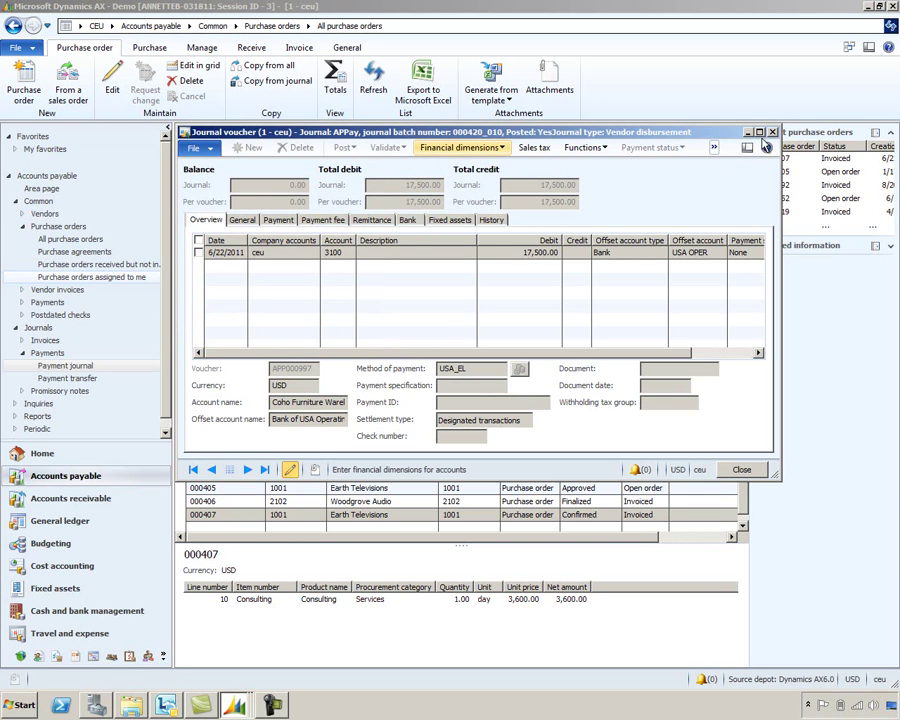
pyautogui.click(772, 133)
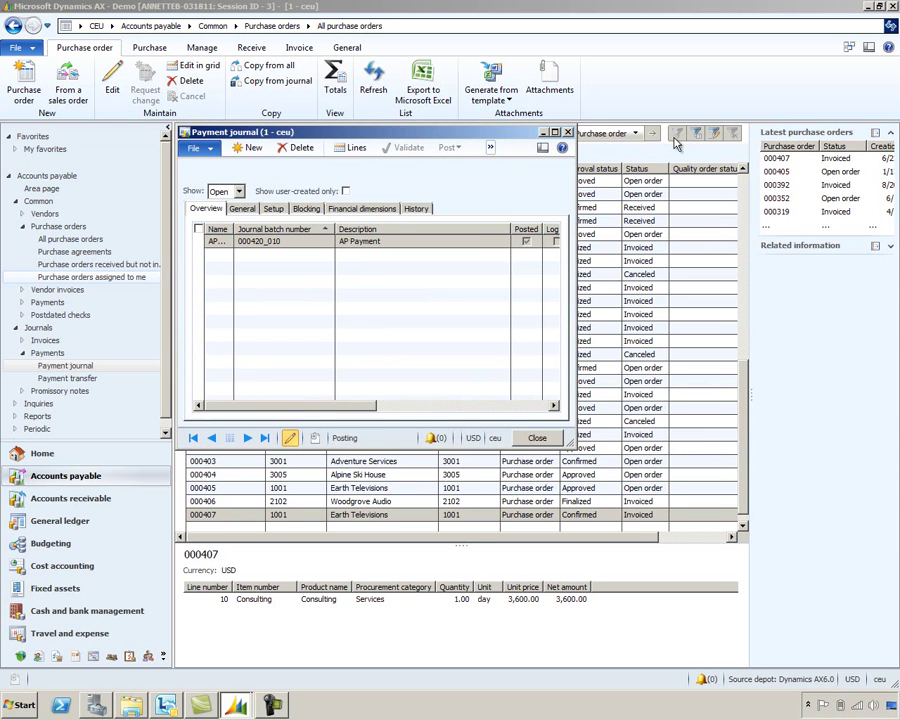
pyautogui.click(567, 132)
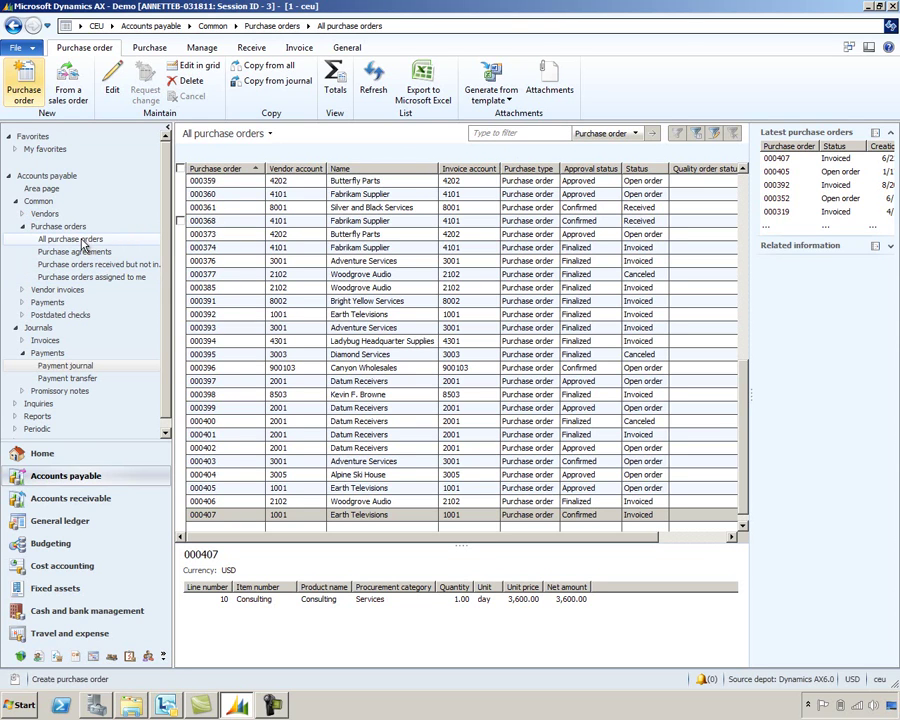
# Refresh the purchase order list and post product receipt PR00001 for the Coho Furniture Warehouse order
pyautogui.click(375, 93)
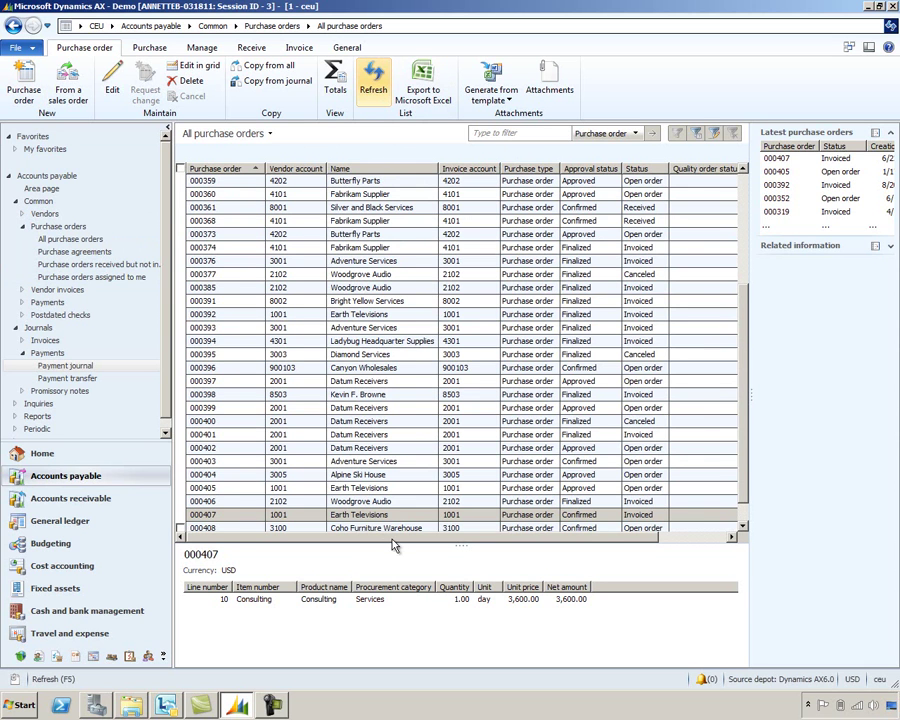
pyautogui.click(406, 526)
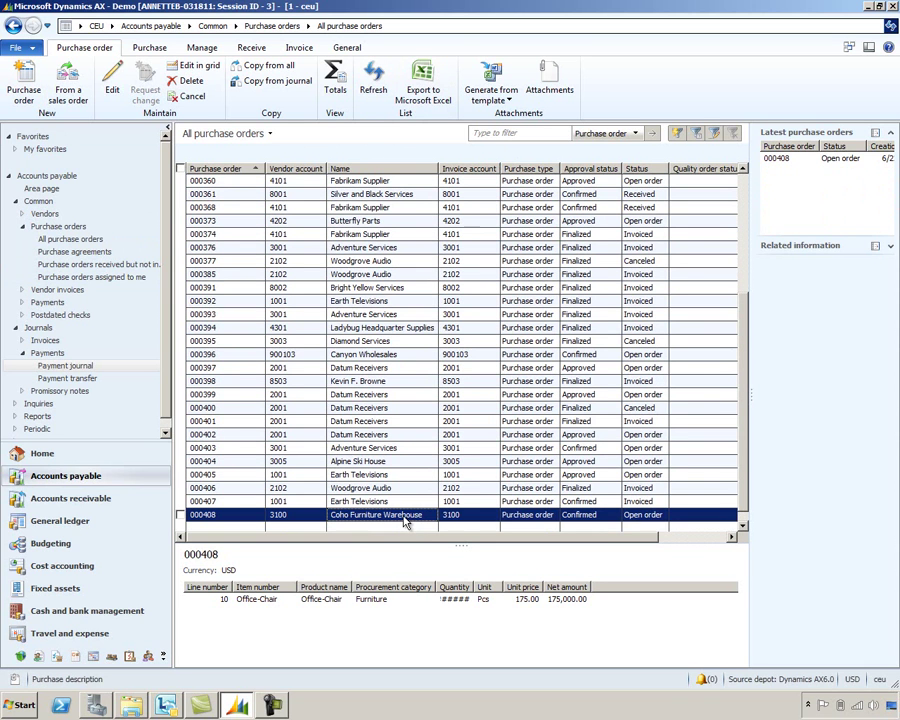
pyautogui.doubleClick(403, 516)
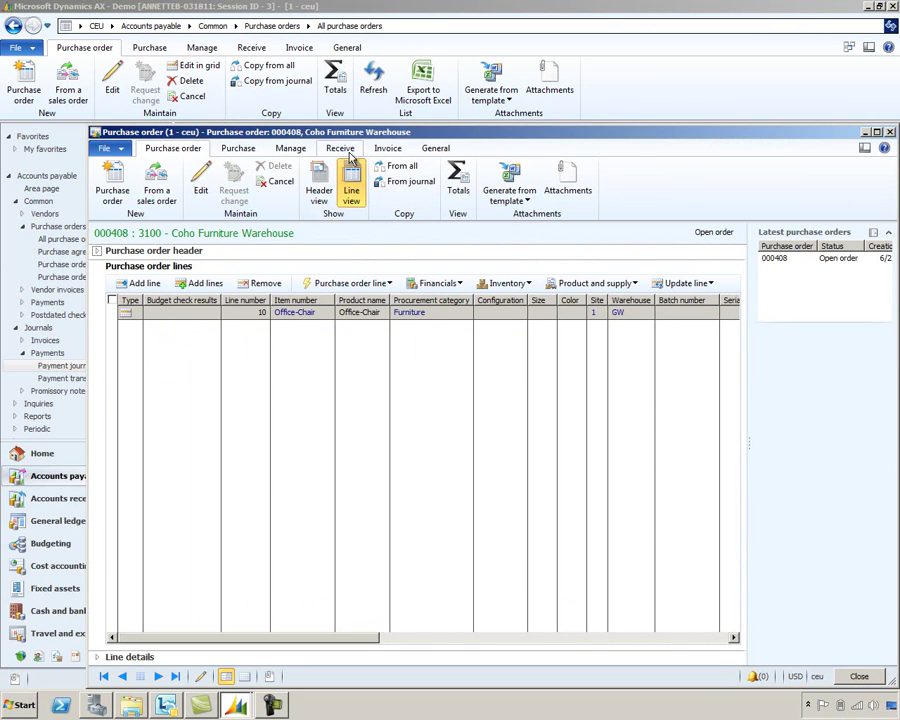
pyautogui.click(345, 152)
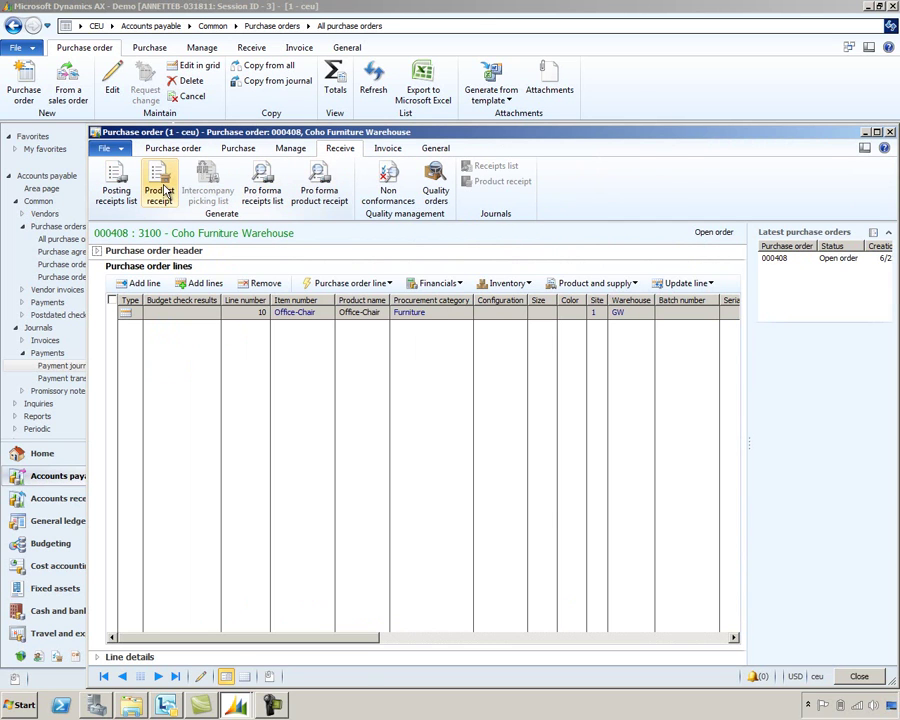
pyautogui.click(163, 190)
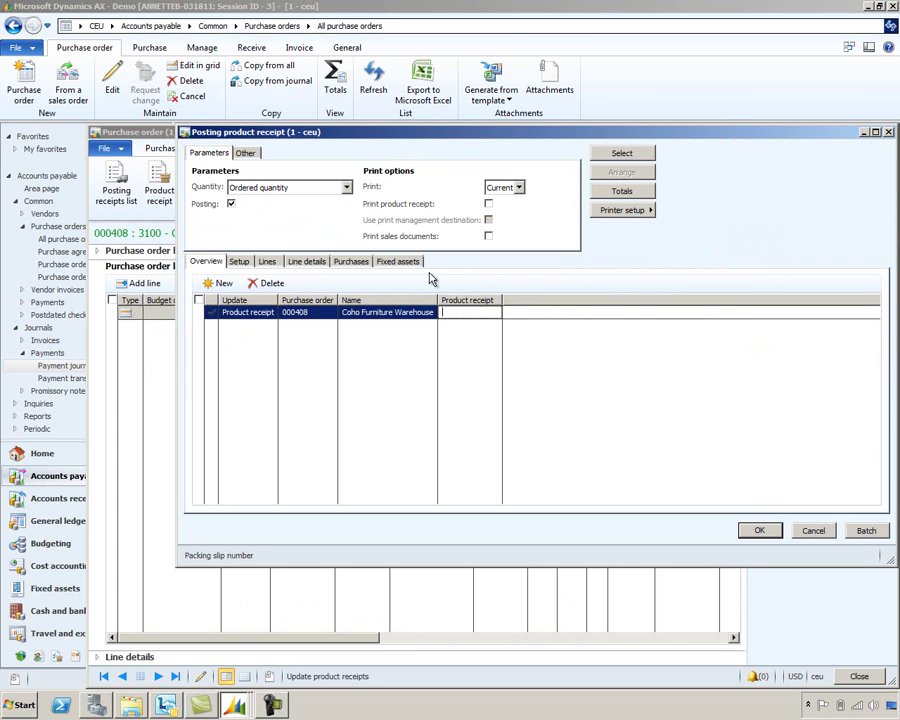
pyautogui.write('PR00001')
pyautogui.click(772, 527)
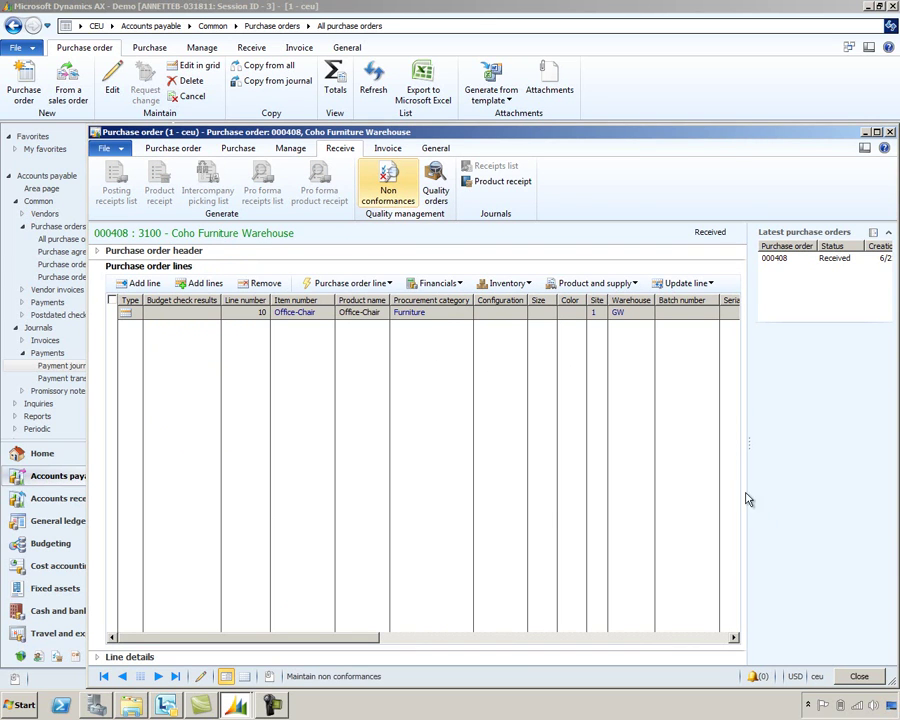
# Generate the vendor invoice for the received purchase order and number it INV0001
pyautogui.click(385, 149)
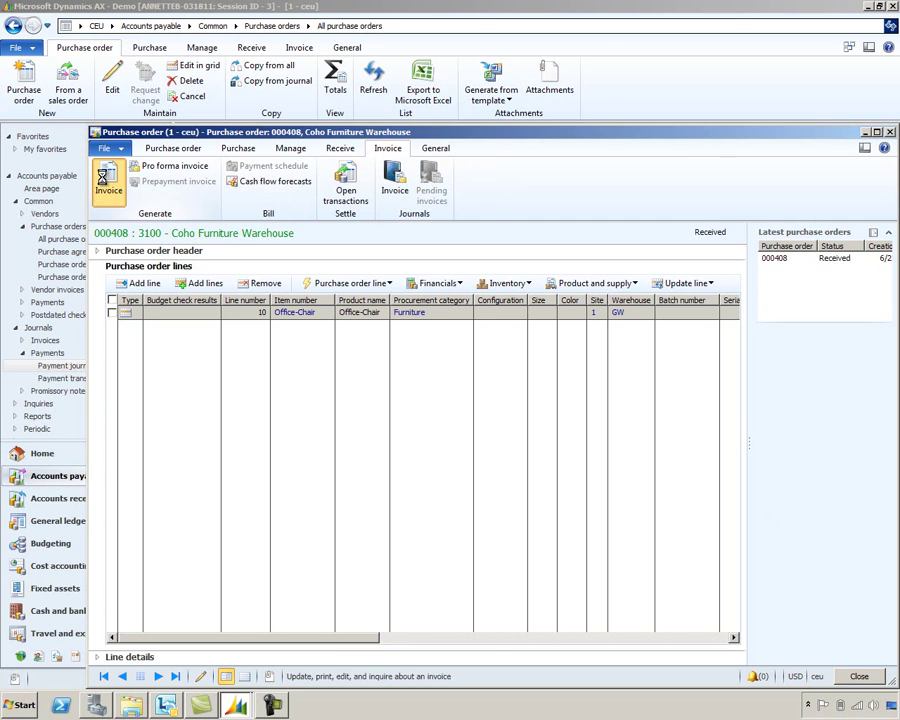
pyautogui.click(104, 180)
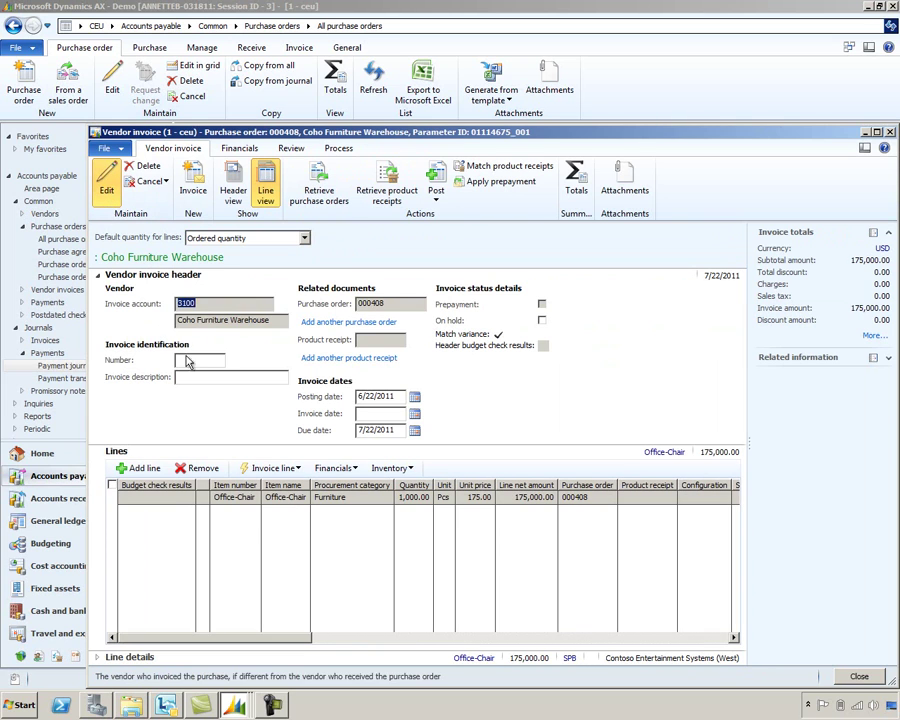
pyautogui.click(188, 360)
pyautogui.write('INV0001')
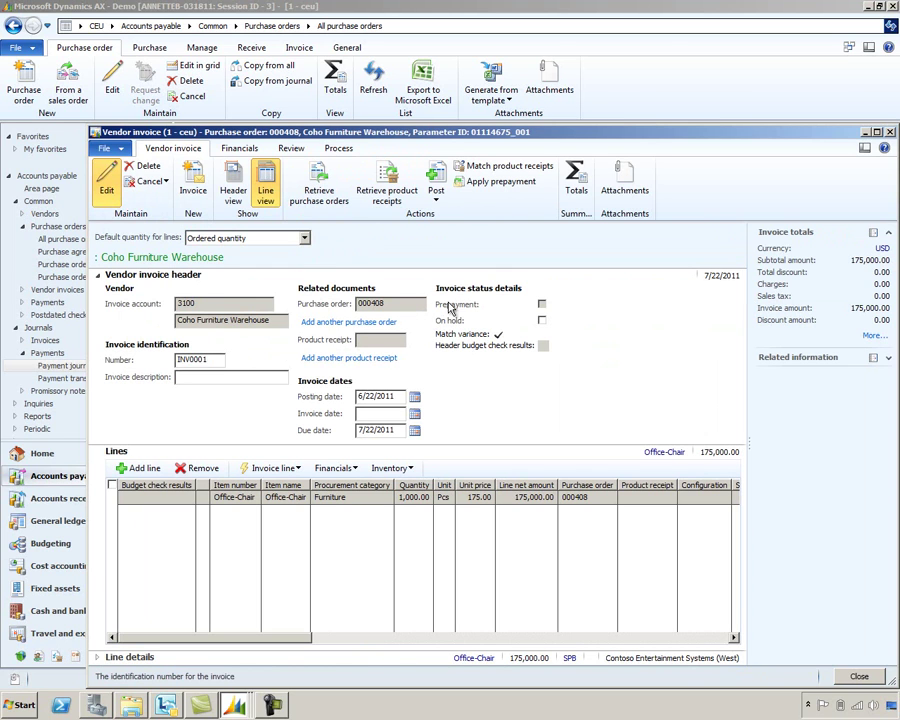
# Apply the prepayment Prepay001 to vendor invoice INV0001
pyautogui.click(477, 186)
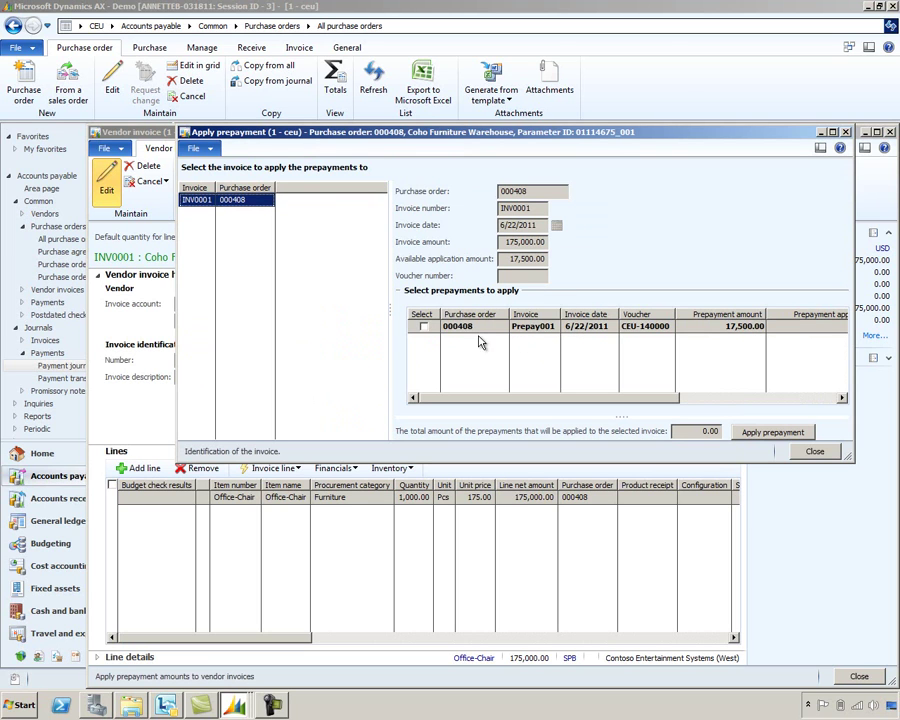
pyautogui.click(423, 327)
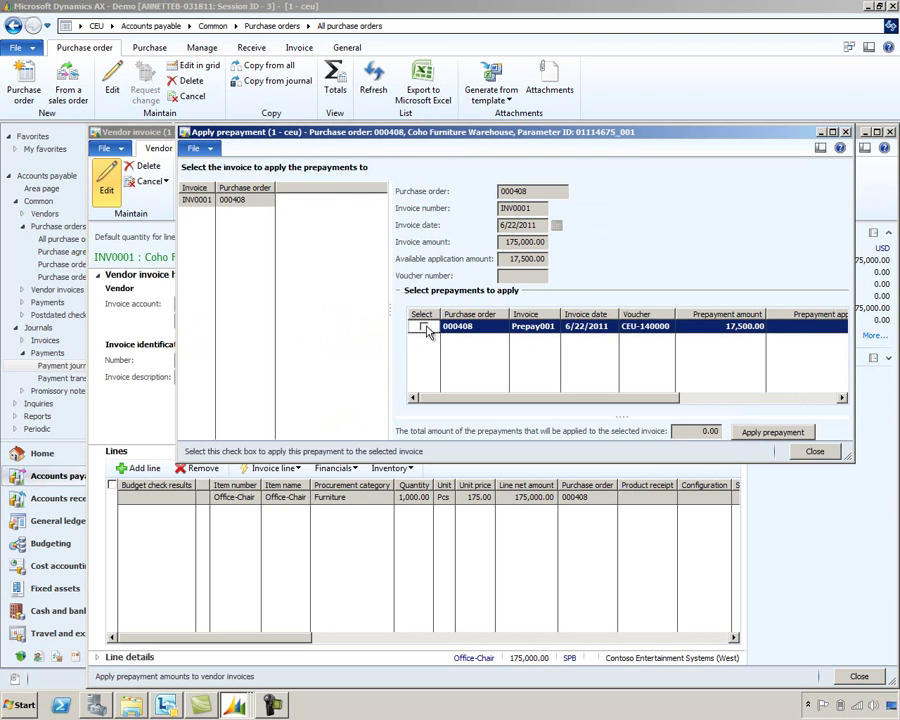
pyautogui.click(423, 328)
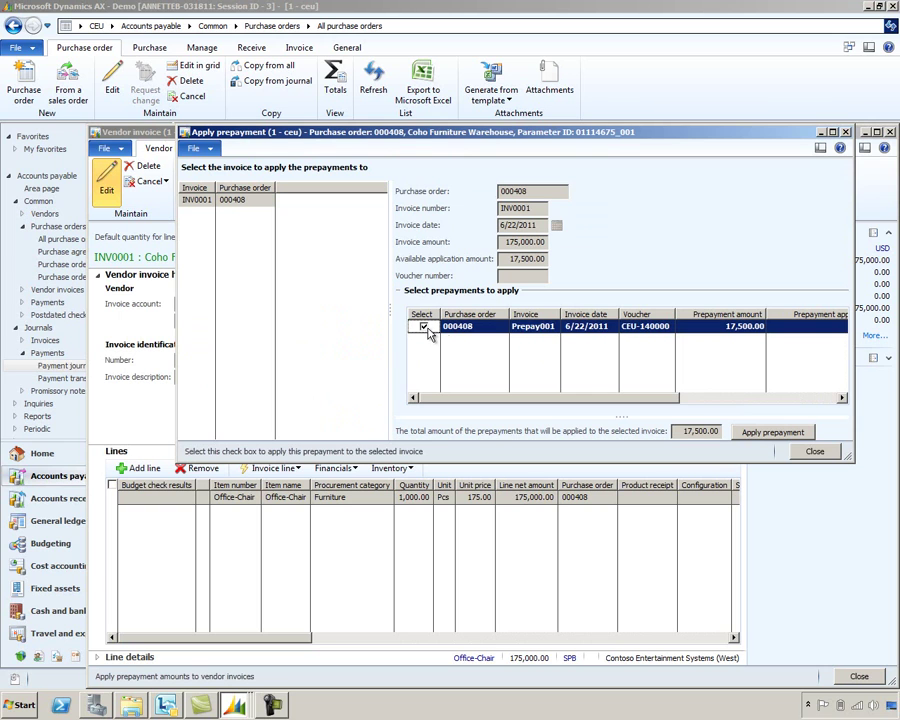
pyautogui.click(785, 438)
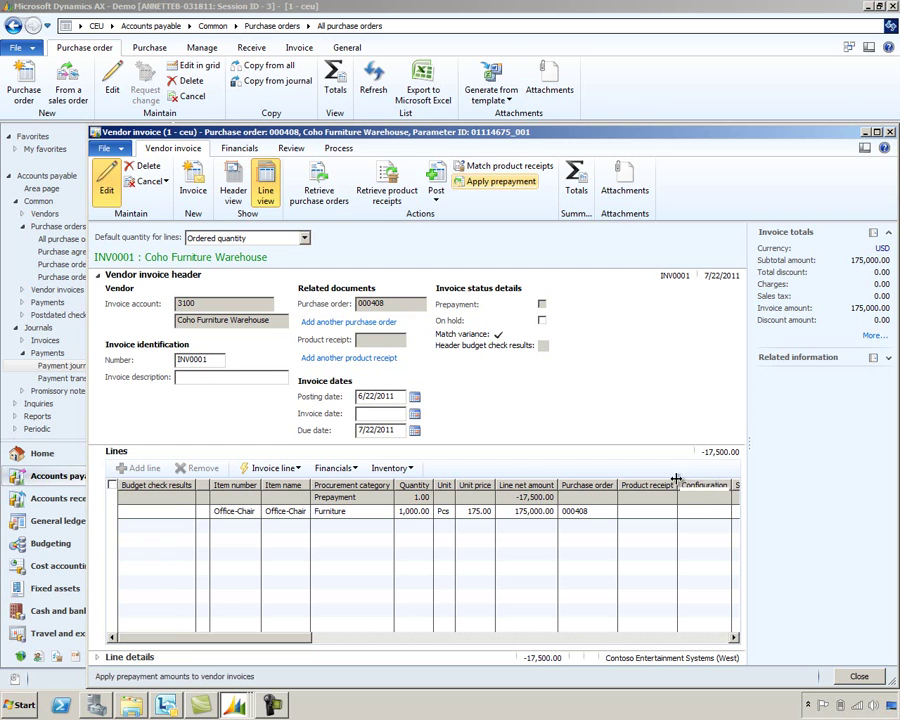
# Post vendor invoice INV0001 and close the purchase order
pyautogui.click(437, 192)
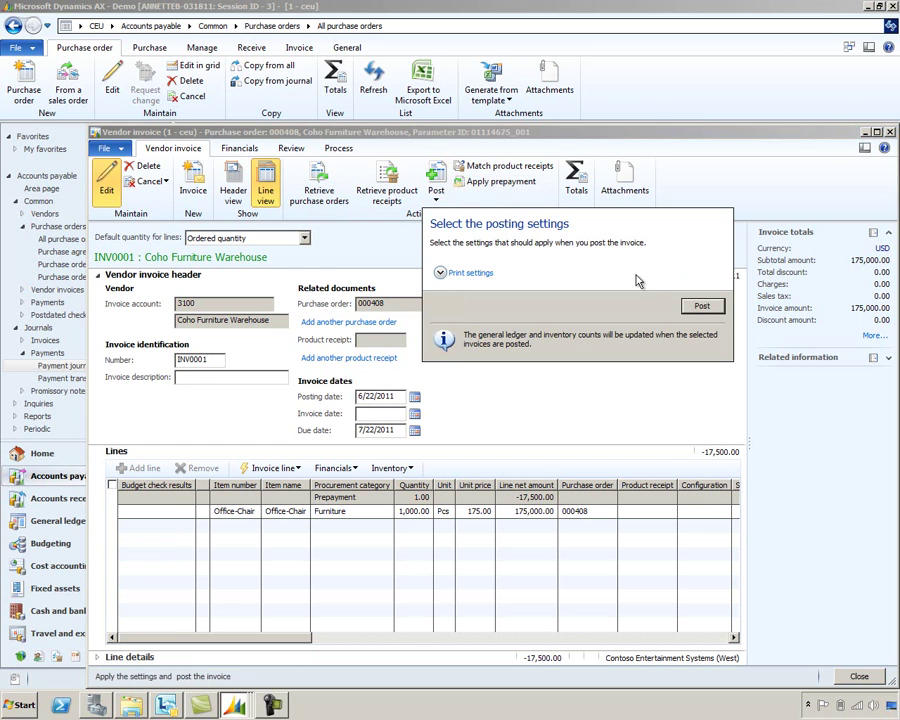
pyautogui.click(692, 308)
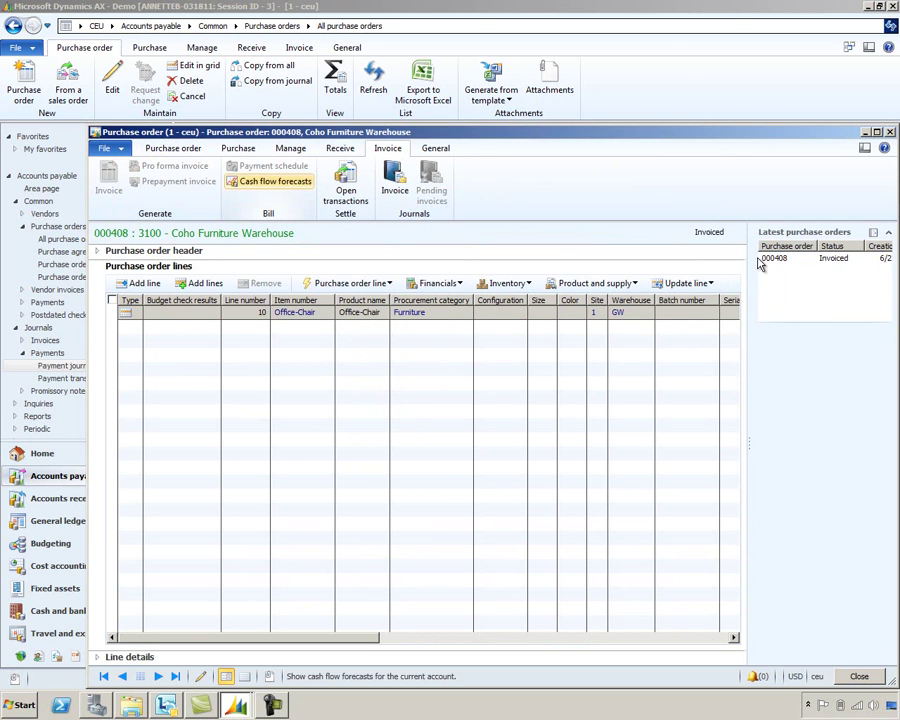
pyautogui.click(889, 132)
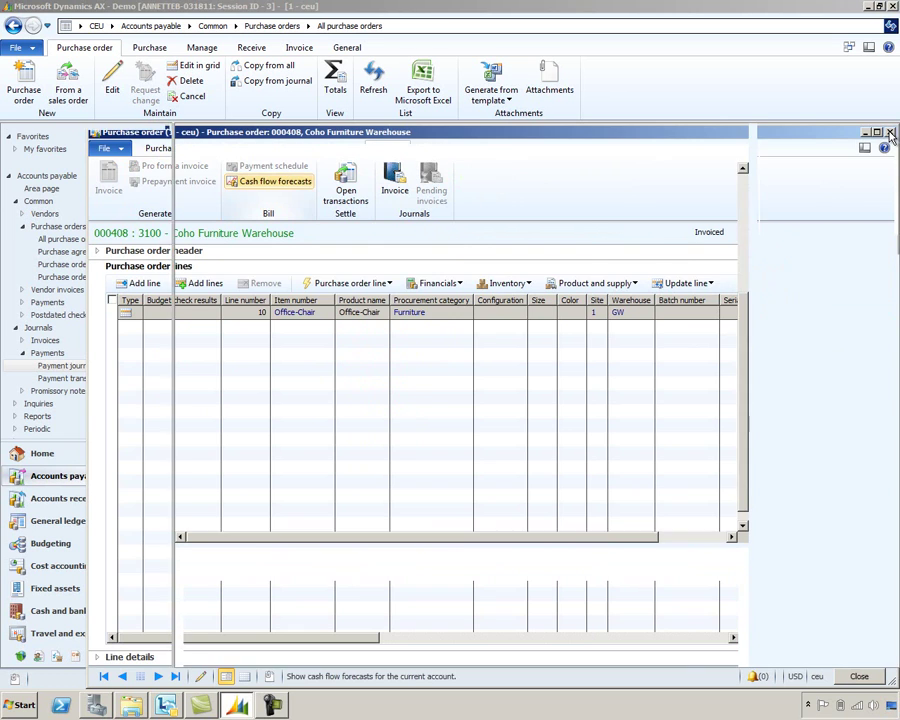
# Filter the vendor list by account to Coho Furniture Warehouse and check that vendor's balance
pyautogui.click(40, 215)
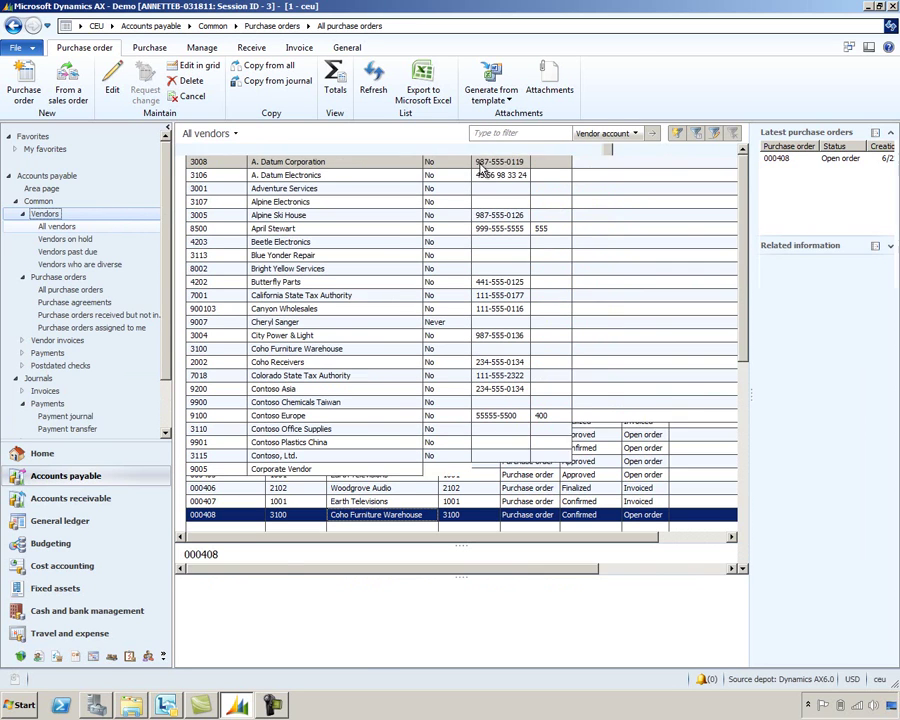
pyautogui.write('3100')
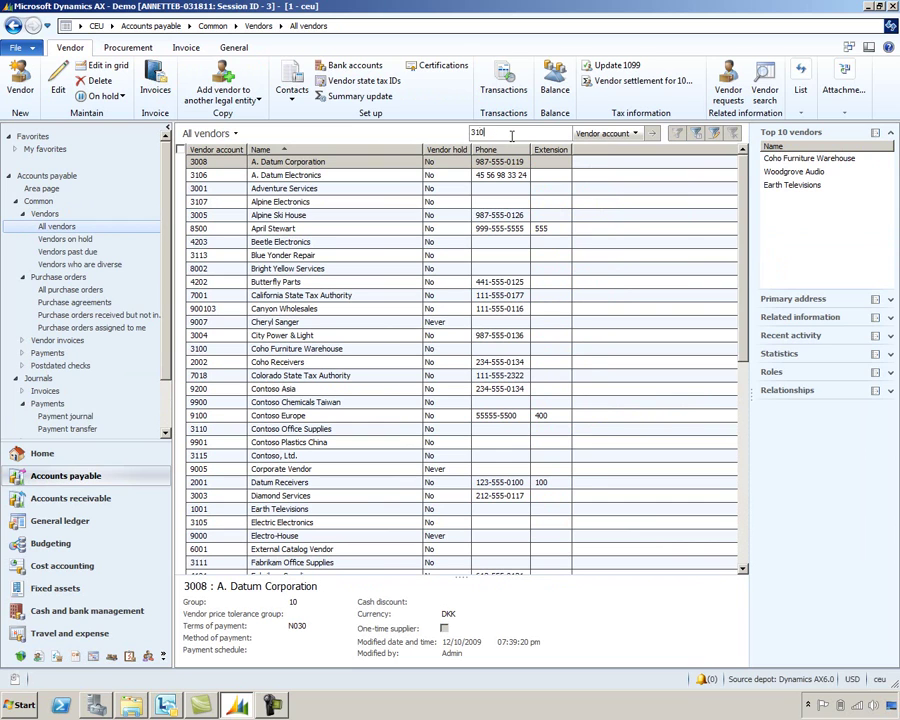
pyautogui.click(655, 133)
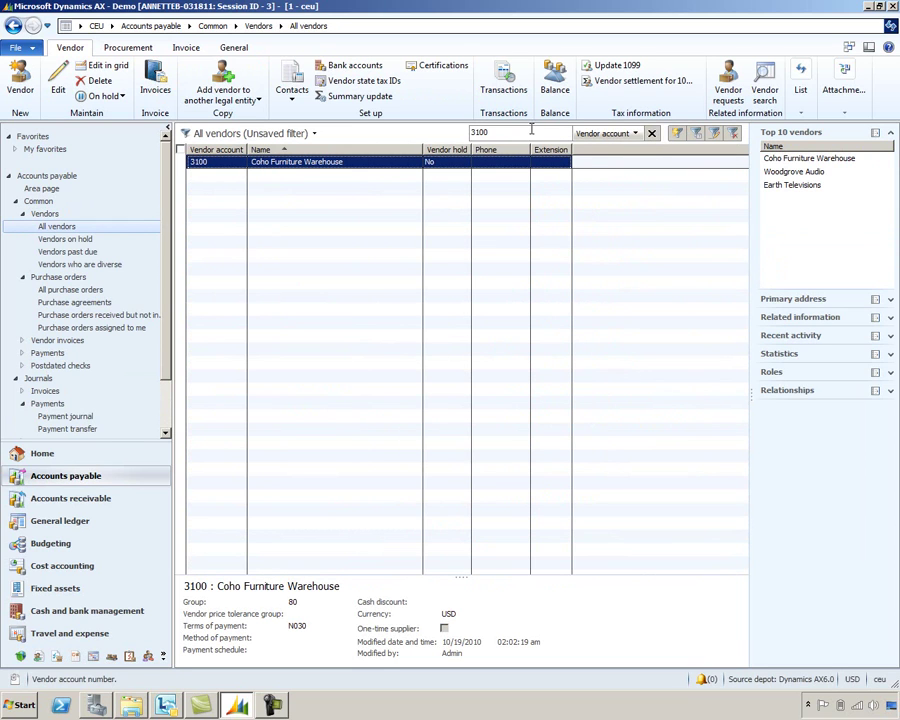
pyautogui.click(553, 84)
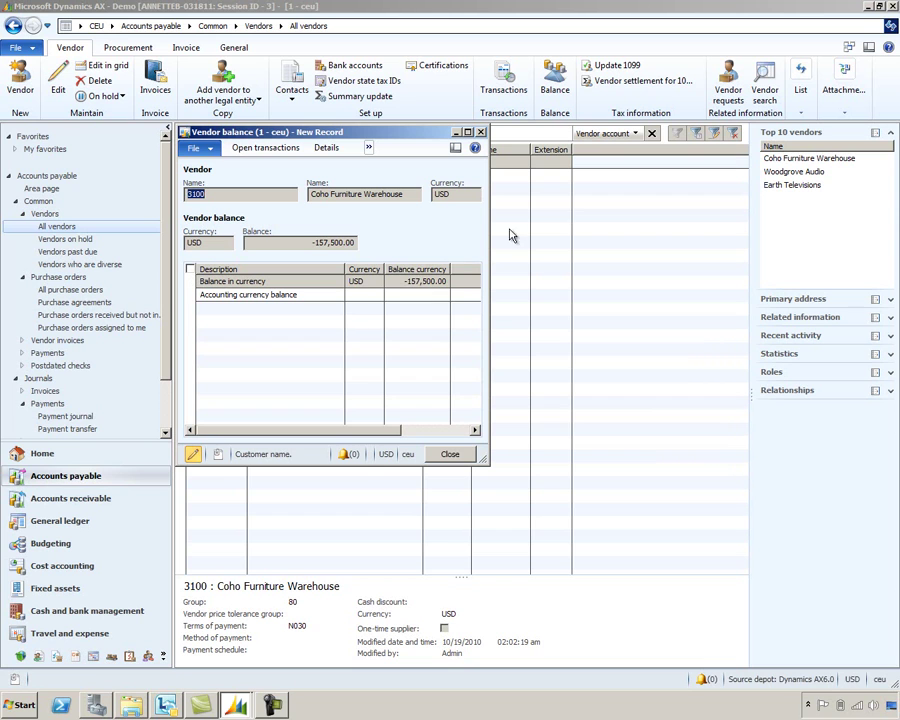
pyautogui.click(481, 132)
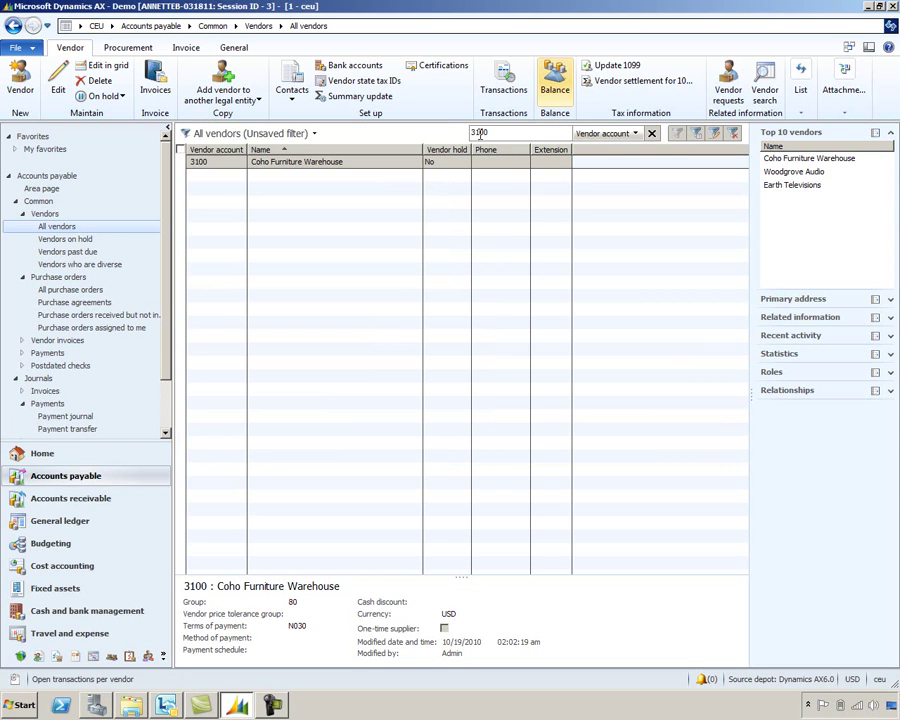